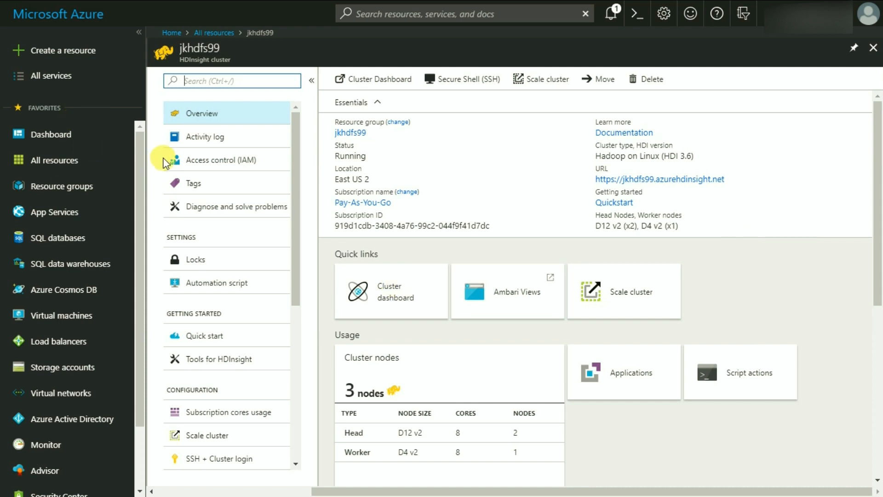
Review the cluster's access control, subscription core quota and scaling settings
click(221, 159)
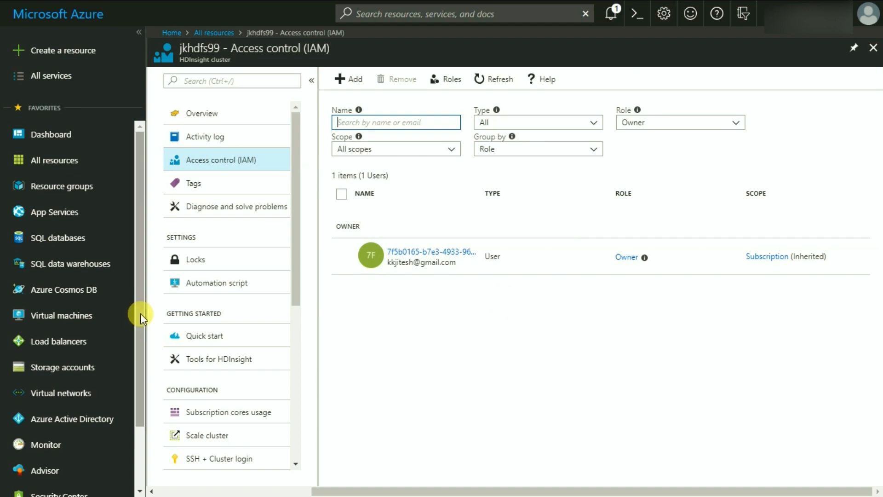
scroll(201, 298, down, 3)
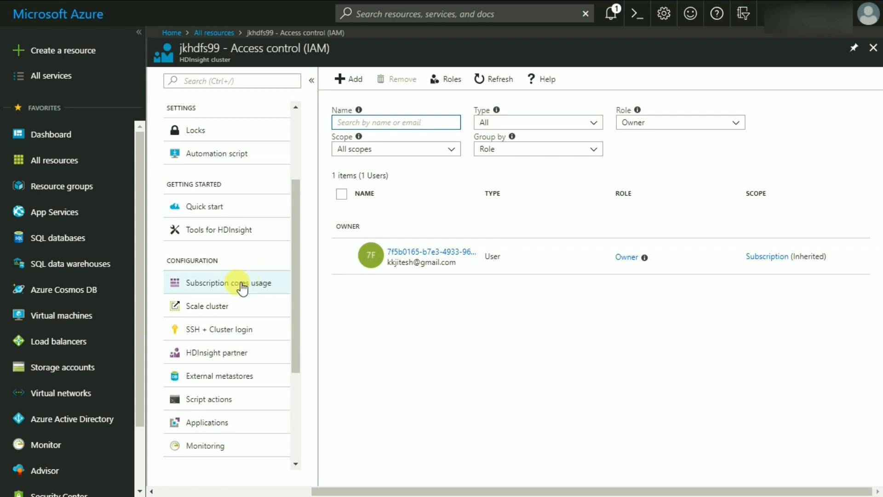
click(229, 283)
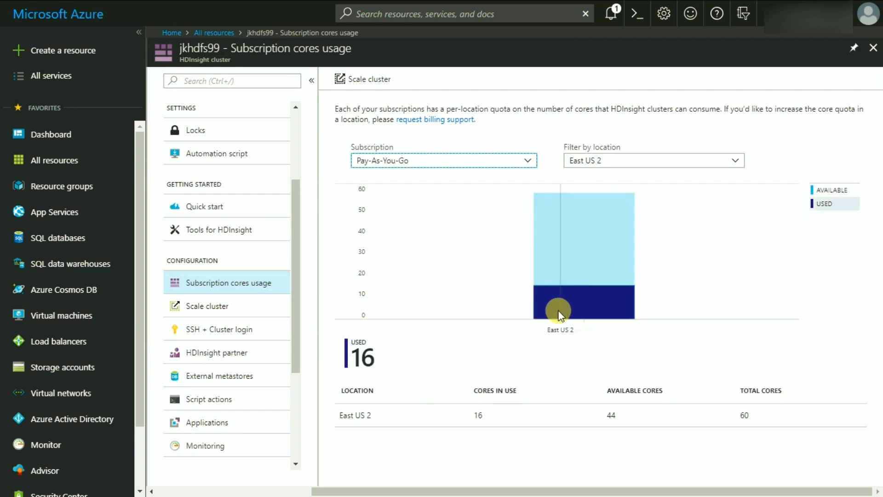
click(216, 306)
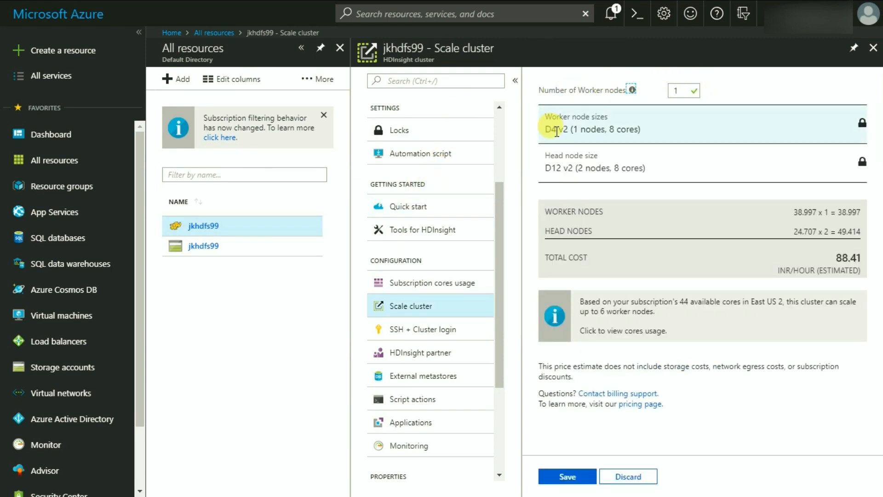
click(863, 61)
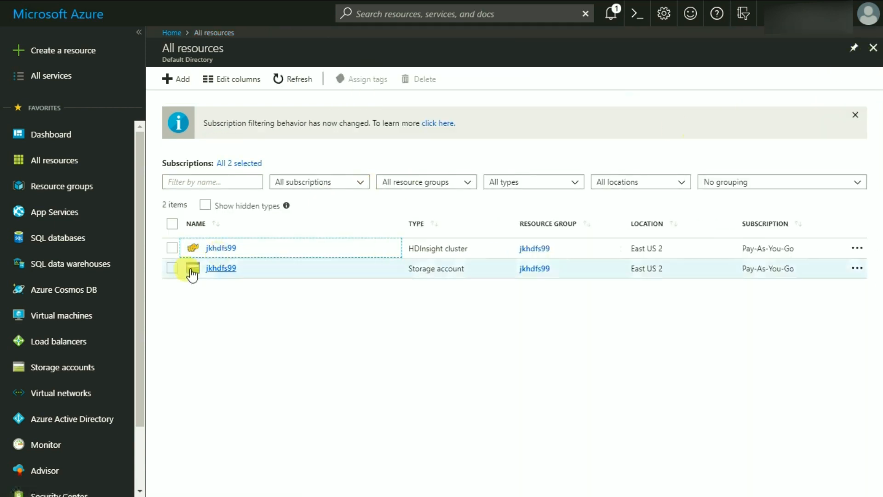
Bring up the jkhdfs99 cluster's SSH + Cluster login settings with username admin
click(228, 247)
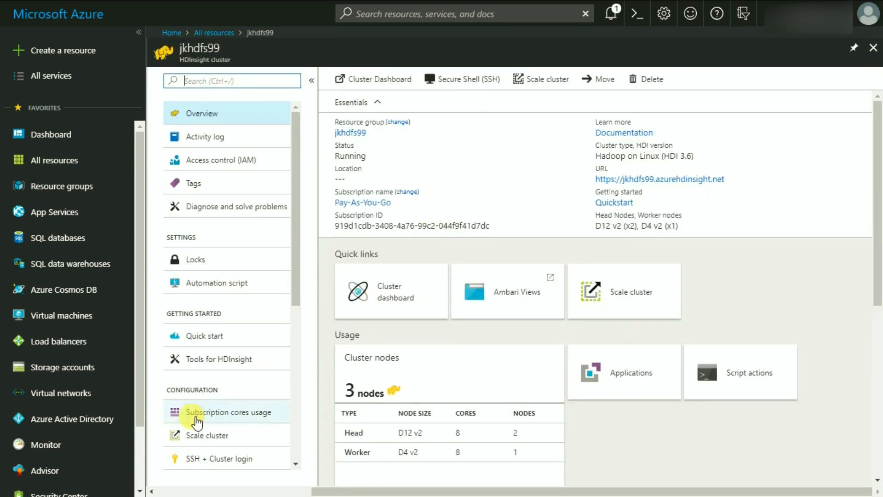
scroll(207, 407, down, 3)
click(210, 332)
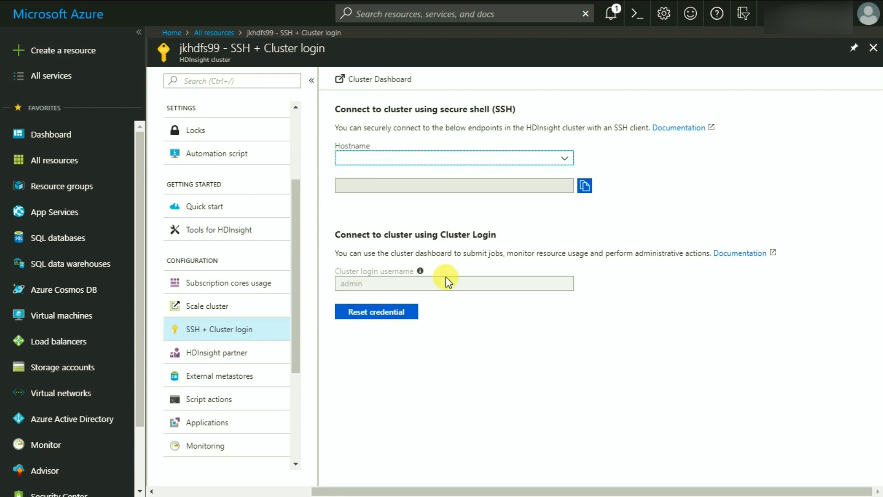
mouse_move(297, 328)
mouse_down()
mouse_move(298, 369)
mouse_move(297, 269)
mouse_up()
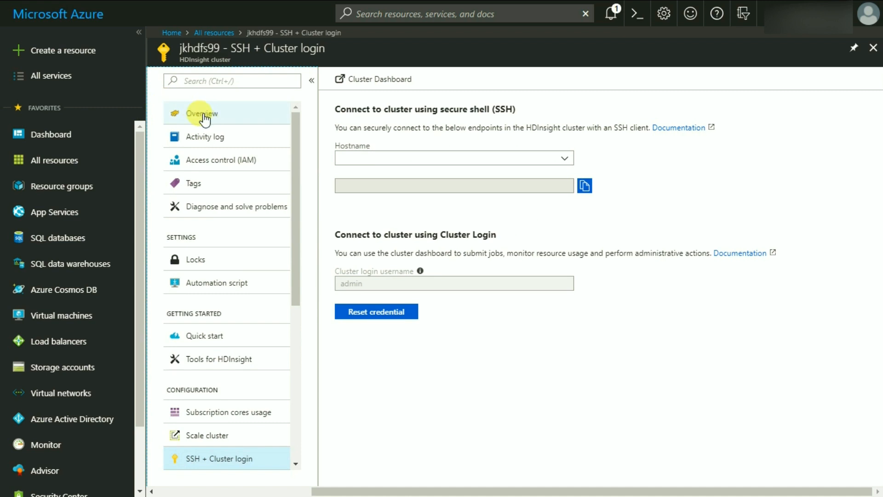
Launch the jkhdfs99 Ambari dashboard from the cluster overview URL
click(202, 114)
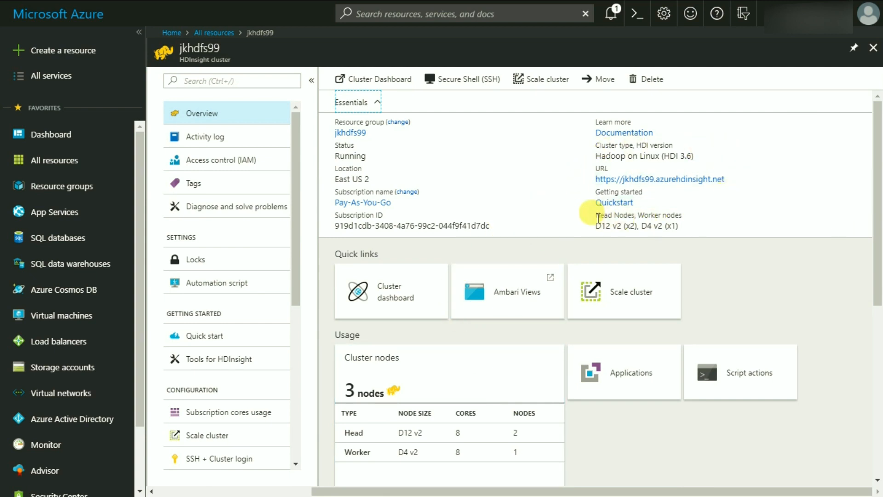
mouse_move(731, 203)
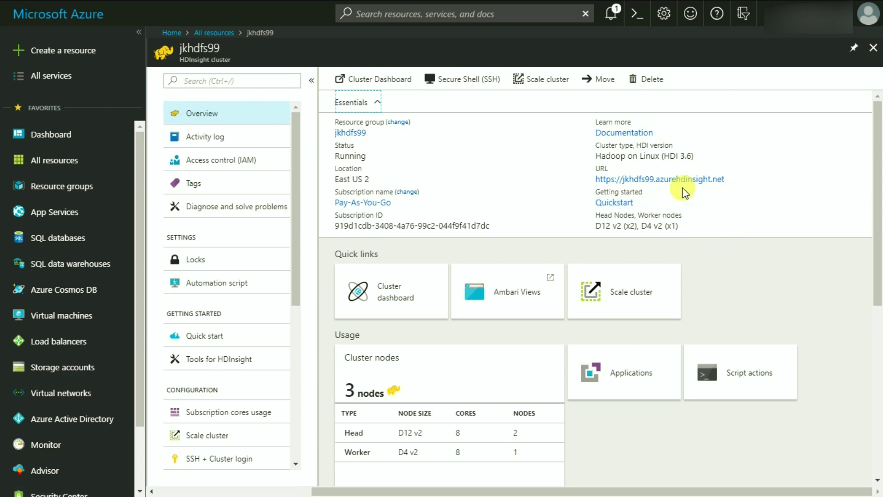
click(683, 180)
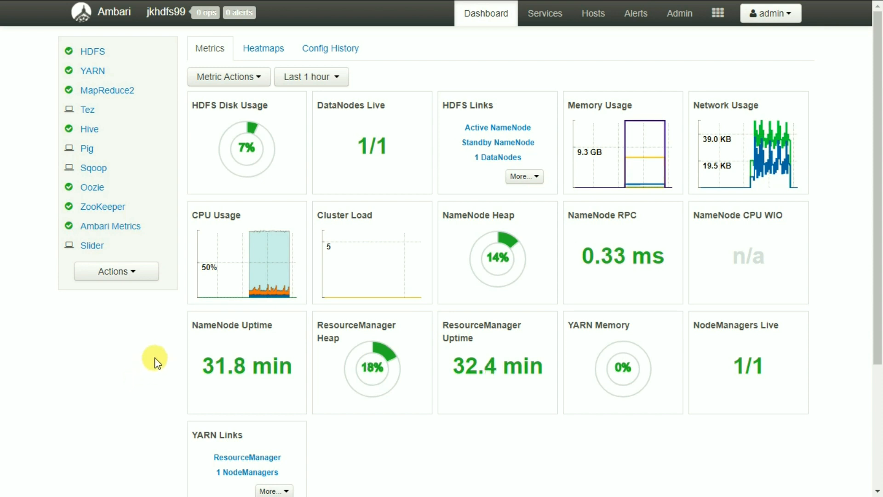
scroll(154, 358, down, 2)
scroll(155, 360, down, 1)
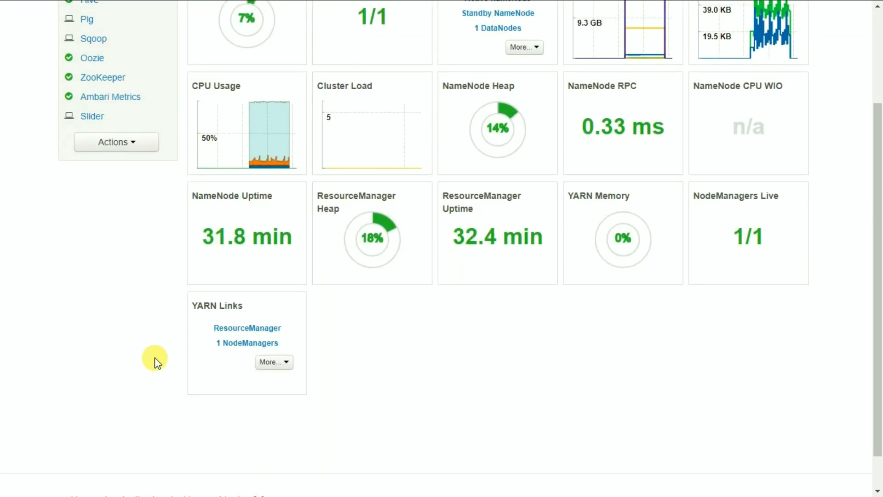
scroll(442, 323, up, 3)
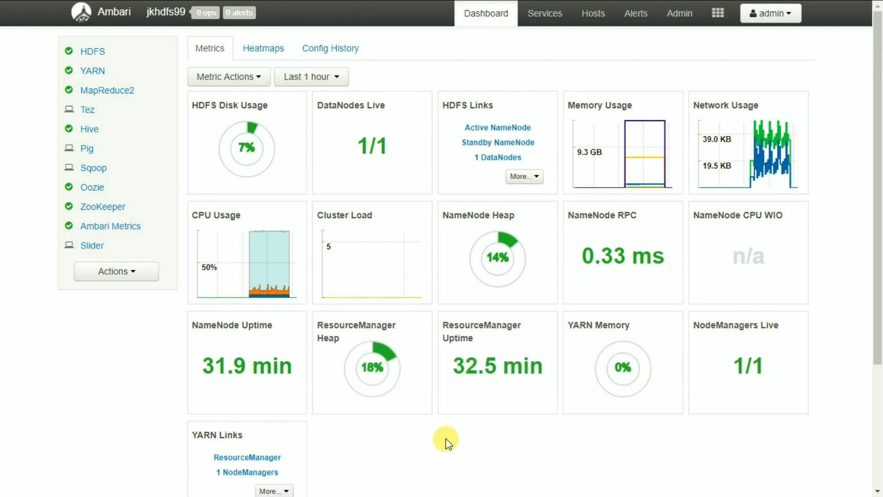
scroll(446, 430, down, 1)
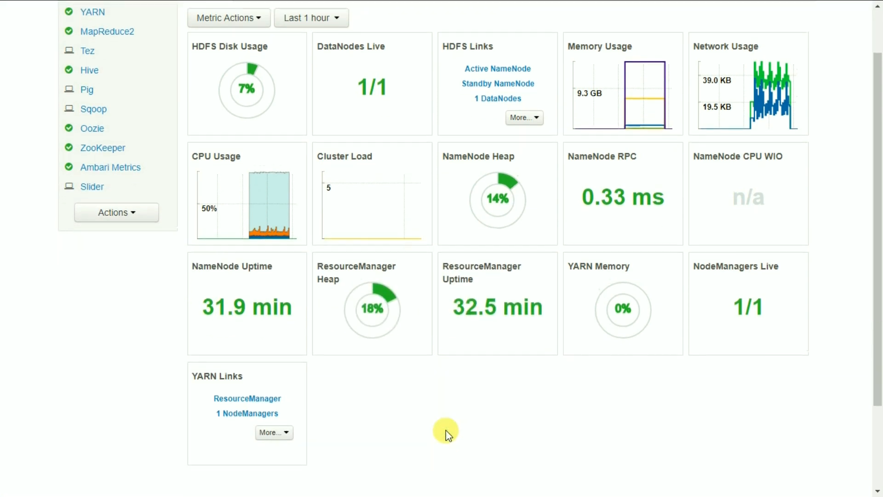
scroll(446, 430, up, 1)
Show Ambari's Config History listing 22 configuration versions of the cluster services
click(330, 48)
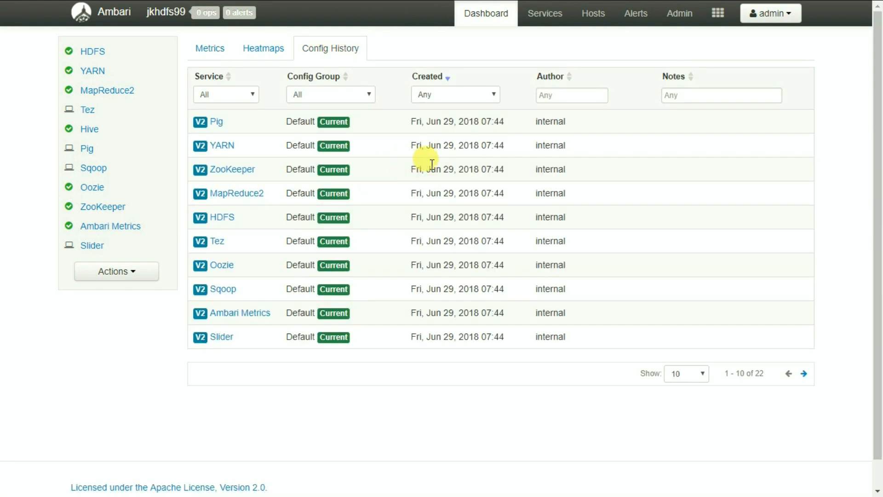
Show the ssh command for the jkhdfs99-ssh.azurehdinsight.net hostname
click(211, 48)
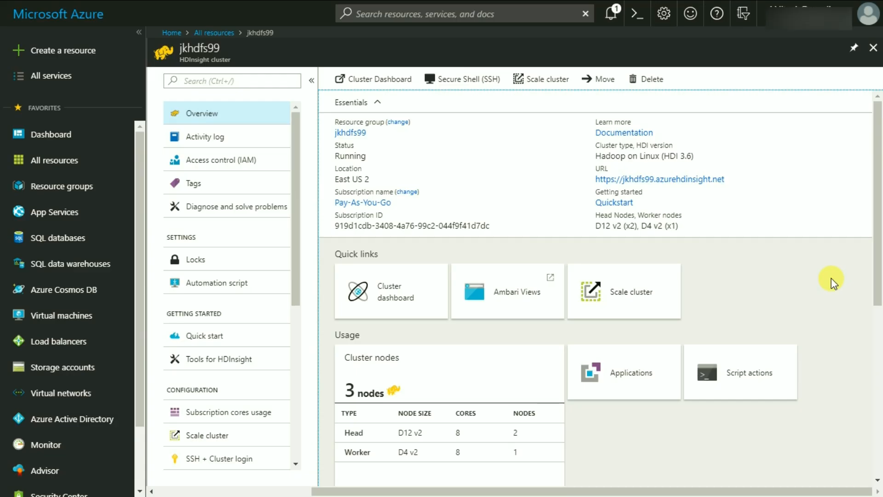
click(469, 78)
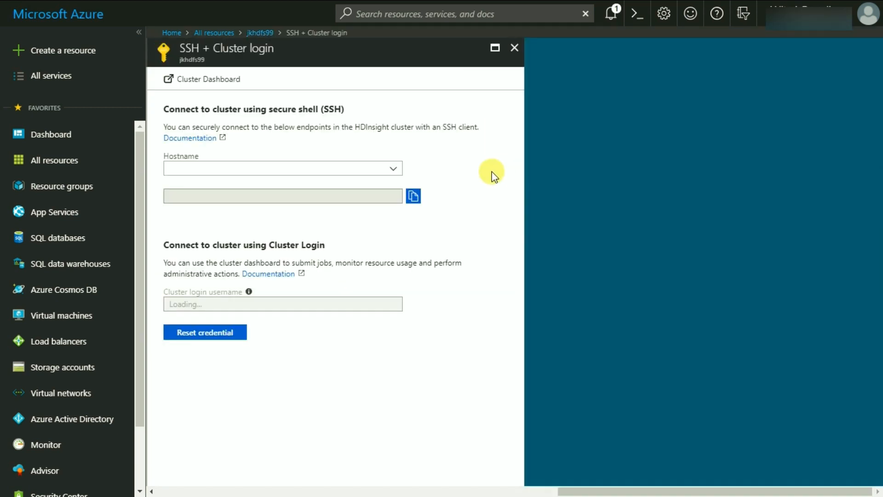
click(393, 169)
click(254, 185)
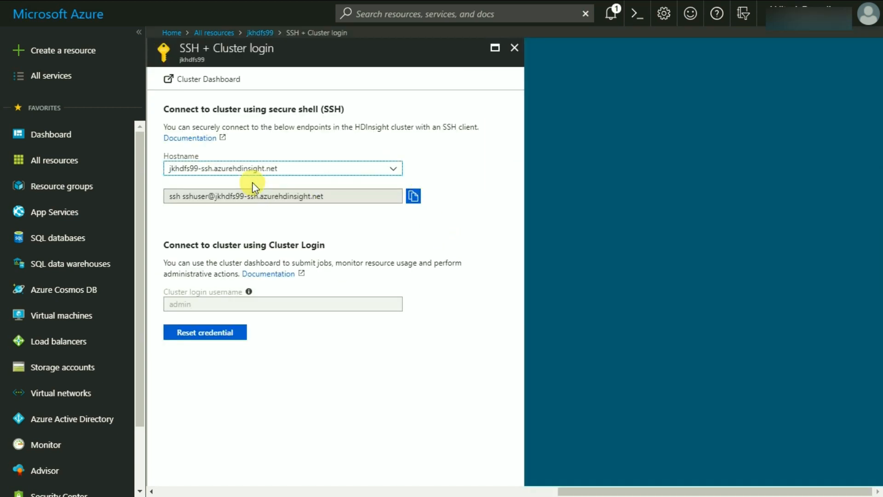
Copy the user@host login address from the ssh command and switch to PuTTY
click(346, 196)
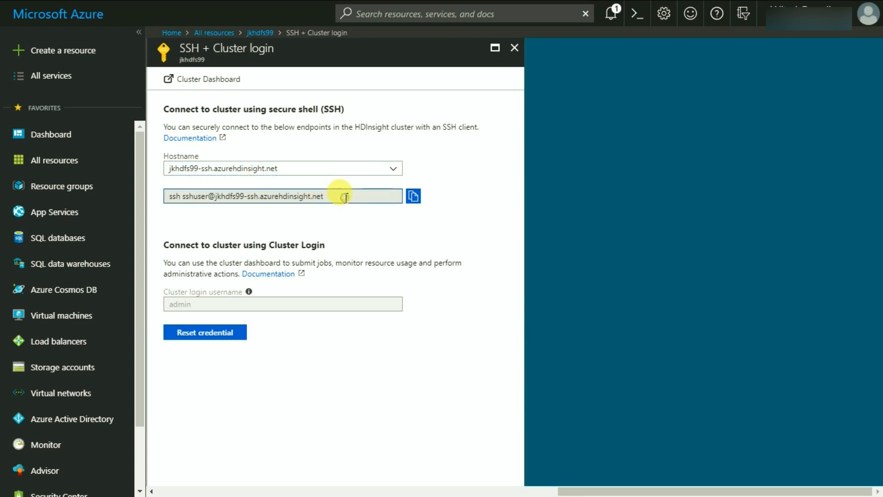
double_click(344, 196)
click(214, 200)
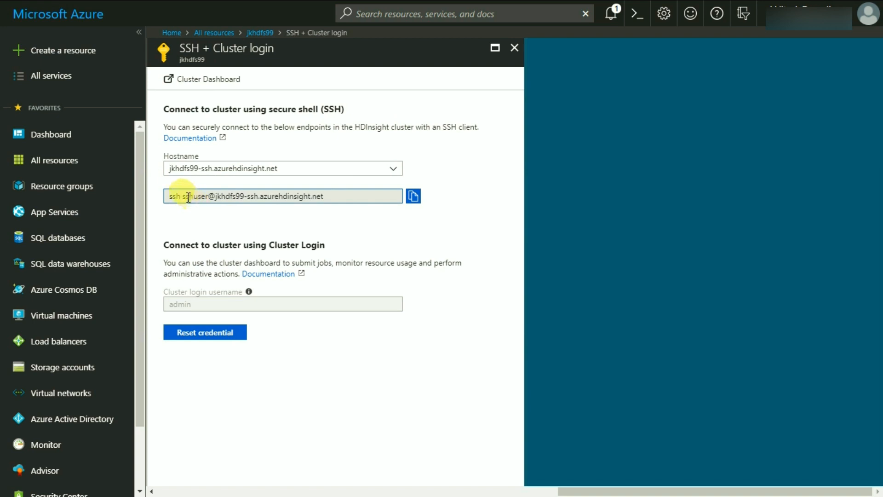
scroll(186, 196, left, 3)
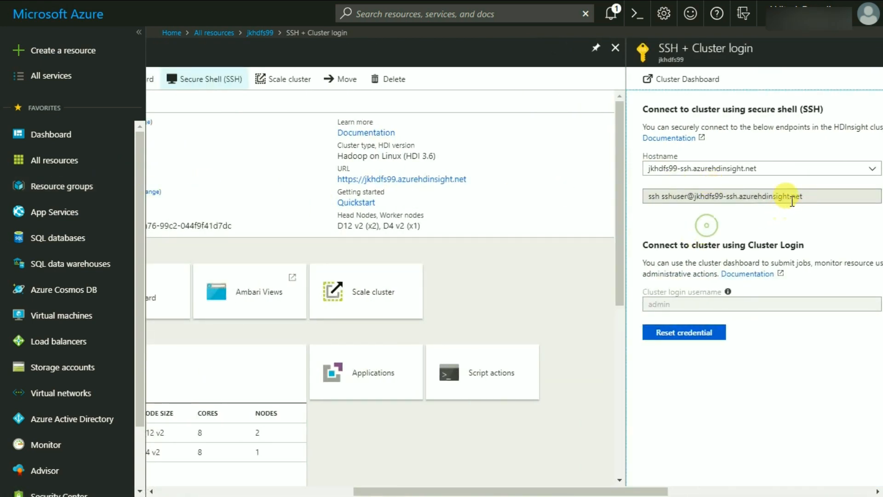
drag(814, 197, 663, 201)
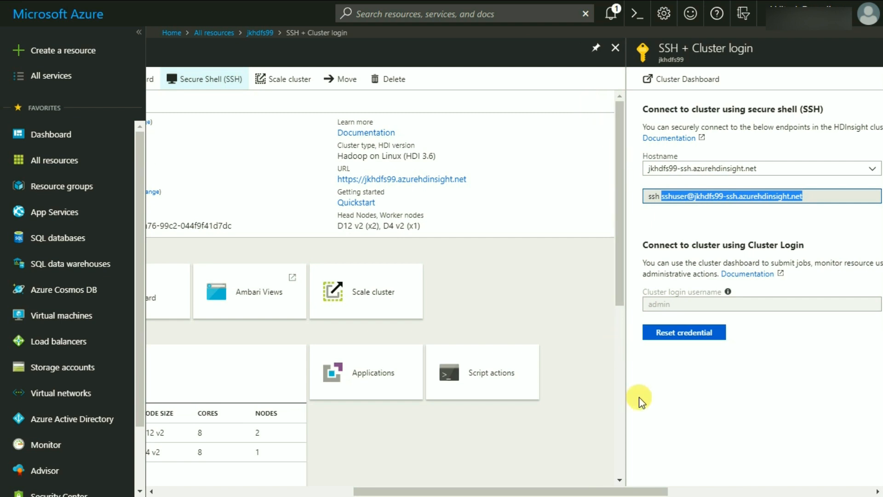
drag(545, 492, 620, 491)
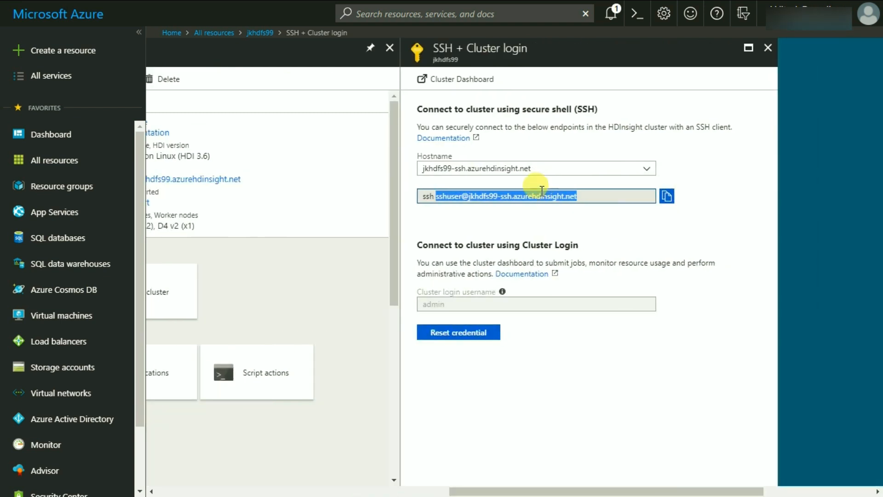
key(alt+Tab)
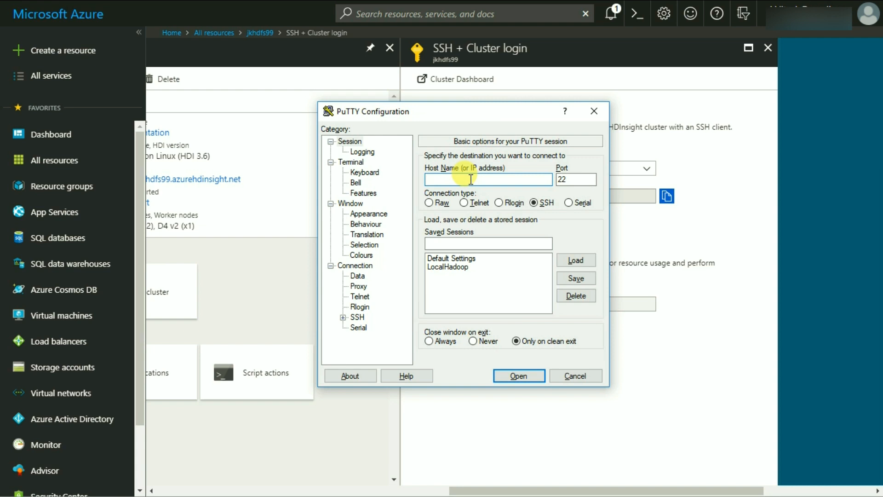
Connect PuTTY to the pasted jkhdfs99 login address on port 22 and accept the host key
key(ctrl+v)
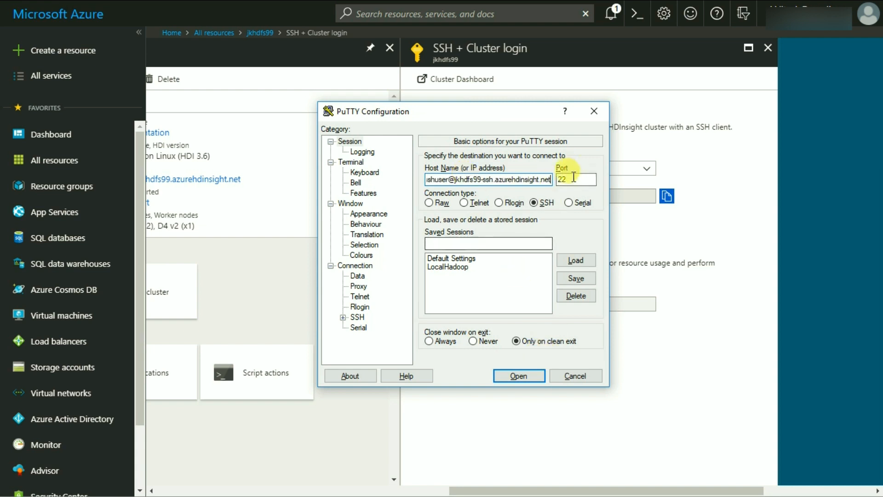
double_click(565, 179)
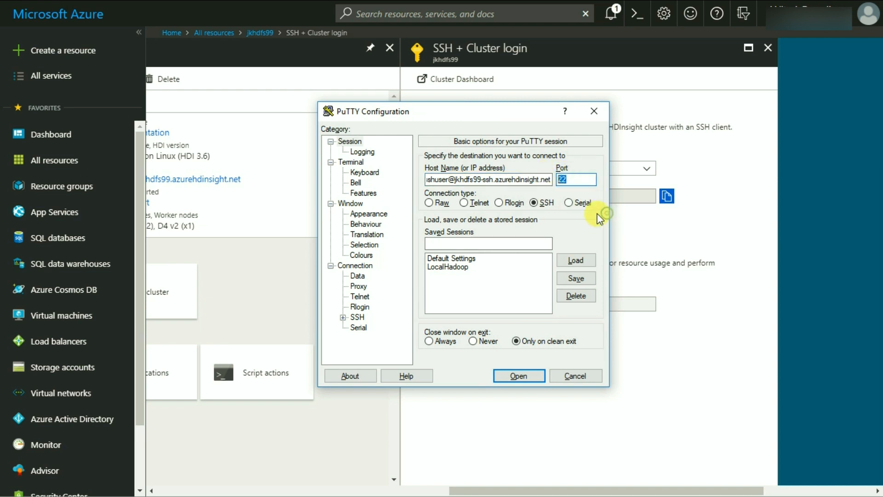
click(583, 178)
click(518, 375)
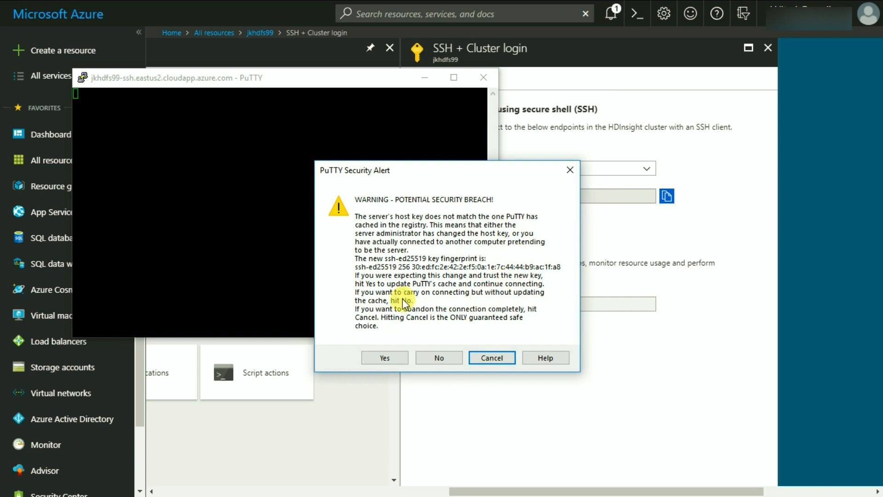
click(389, 358)
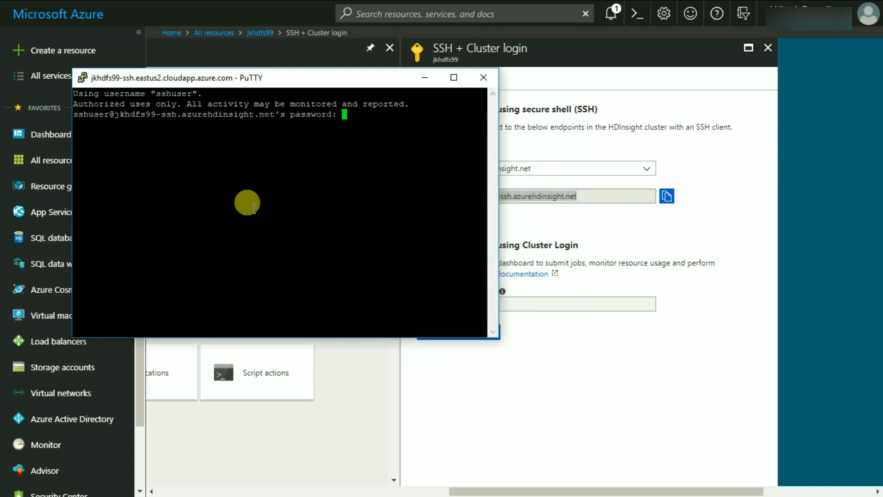
Enlarge the terminal font to 16-point Courier New via Change Settings
click(80, 78)
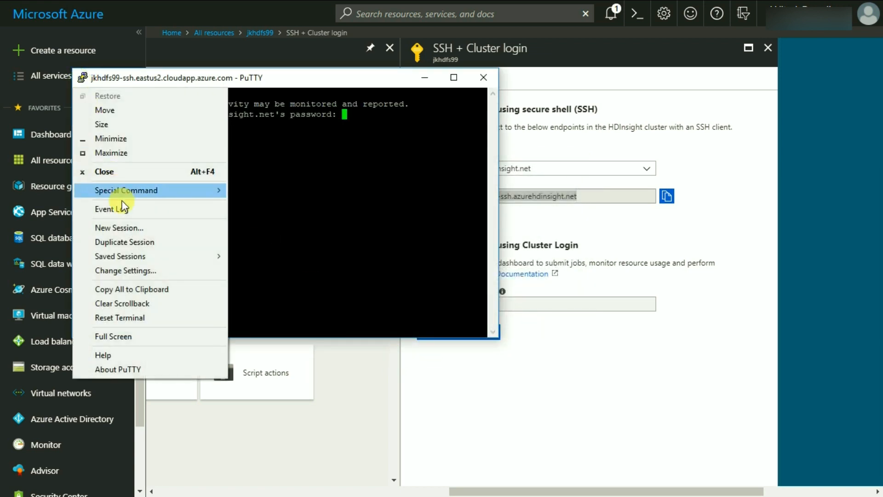
click(130, 269)
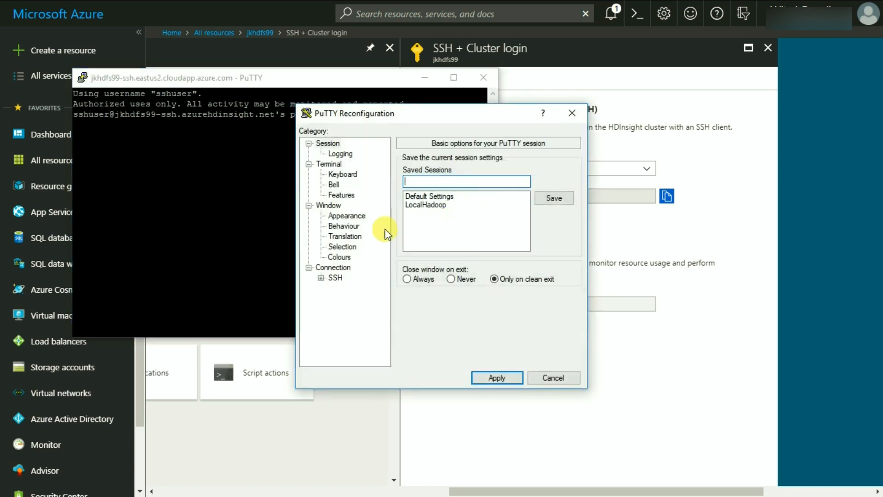
click(347, 215)
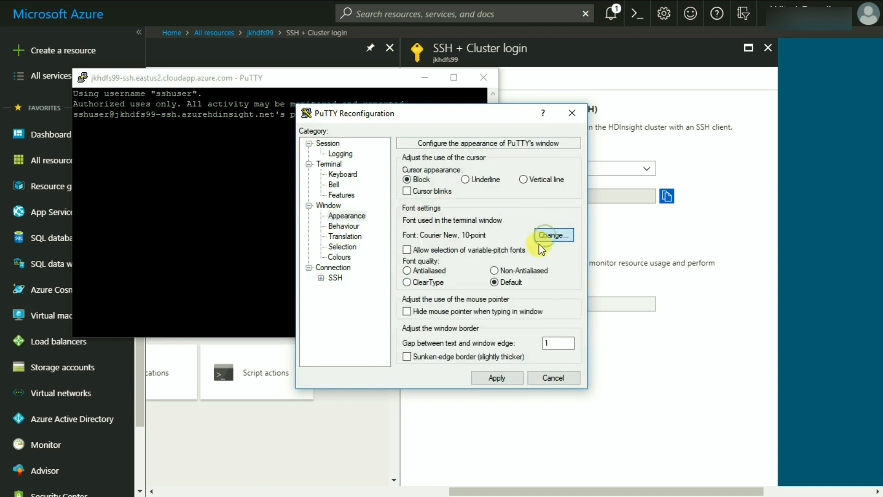
click(547, 217)
click(547, 284)
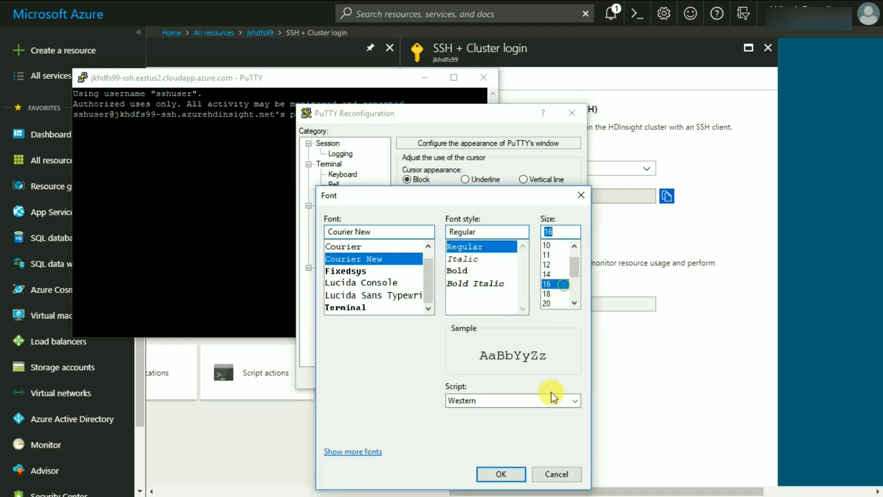
click(501, 474)
click(497, 378)
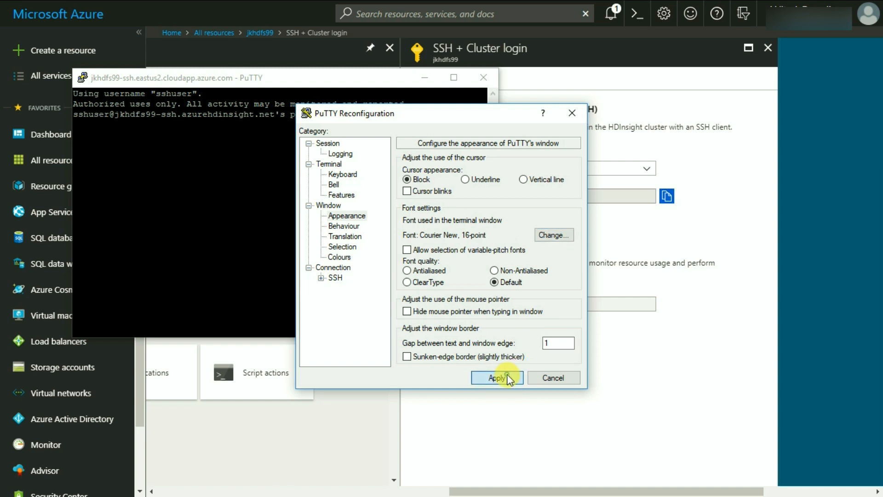
drag(617, 78, 660, 50)
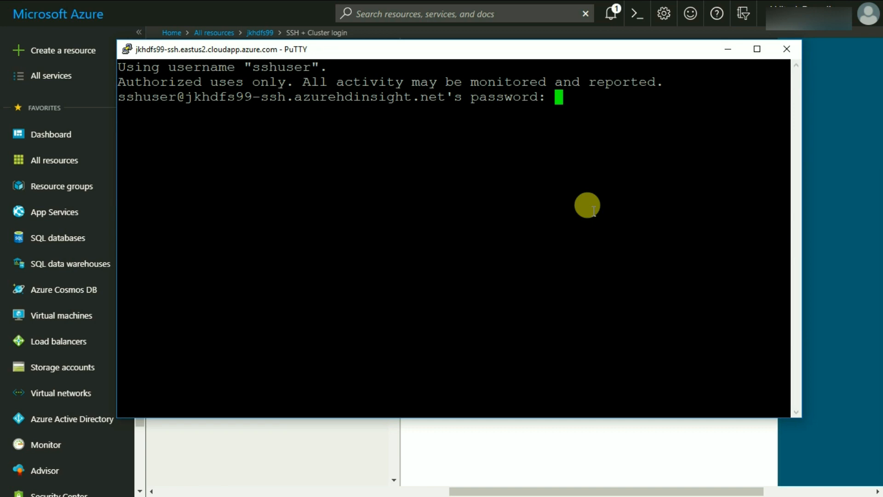
Log in as sshuser and run hdfs dfs -ls / to list the 15 HDFS root items
key(Return)
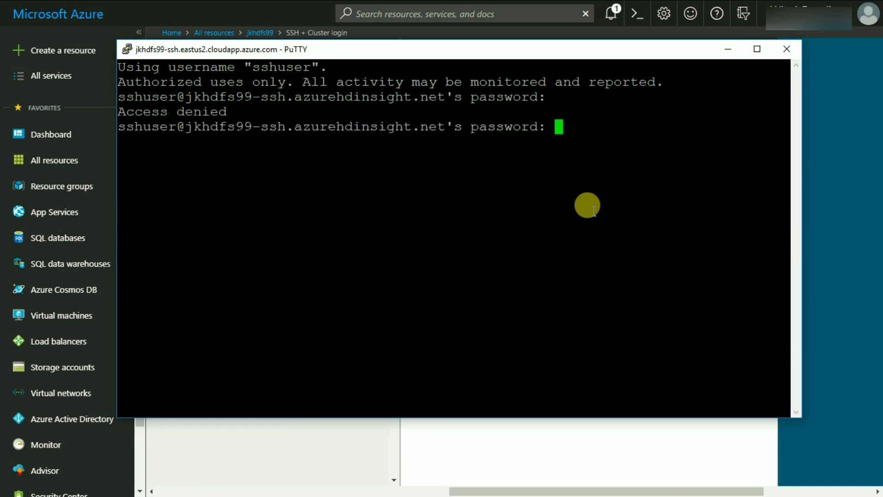
key(Return)
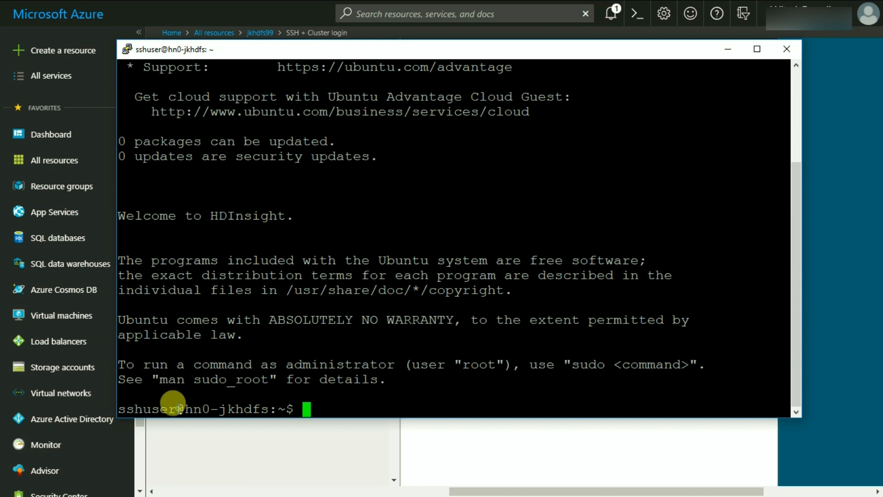
drag(178, 409, 243, 409)
click(601, 312)
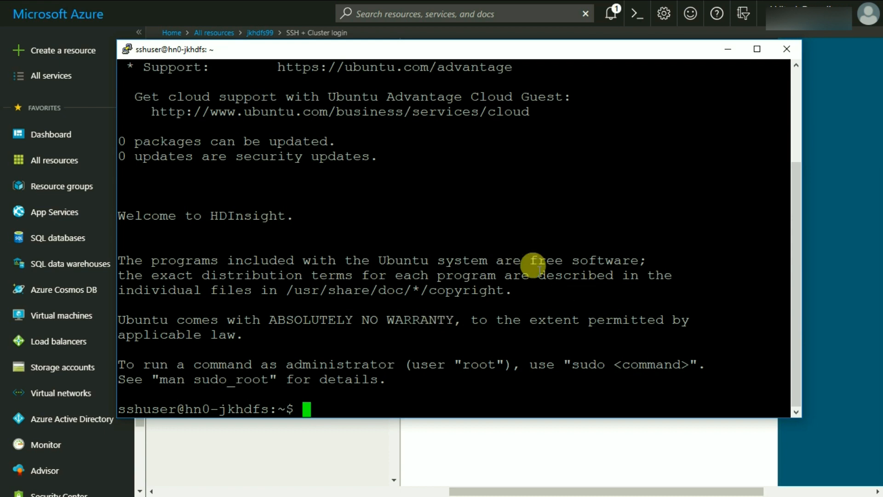
text(hdfs )
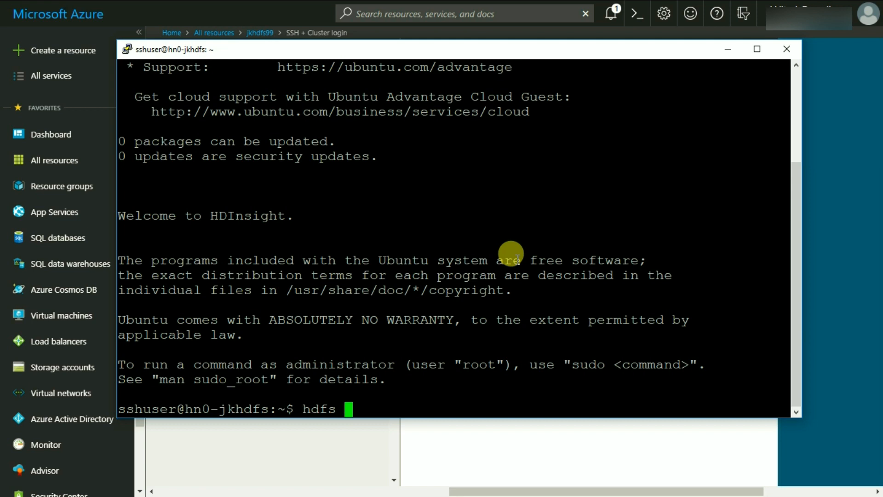
text(dfs -ls )
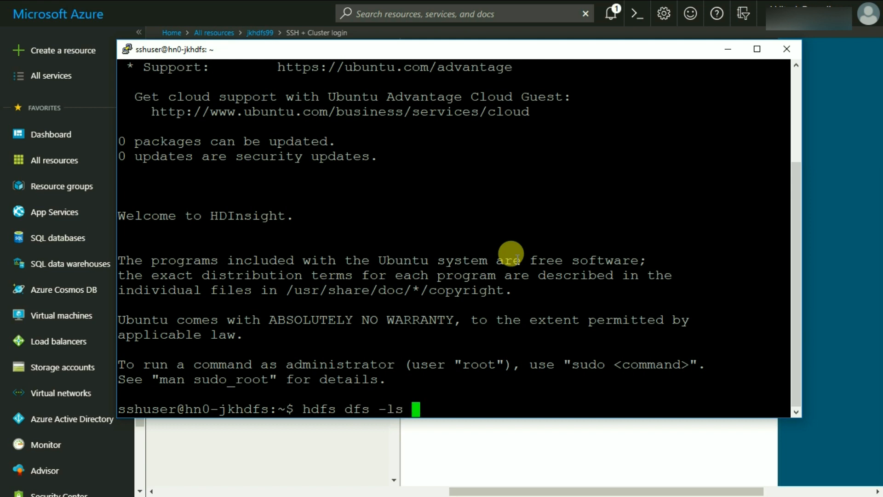
text(/)
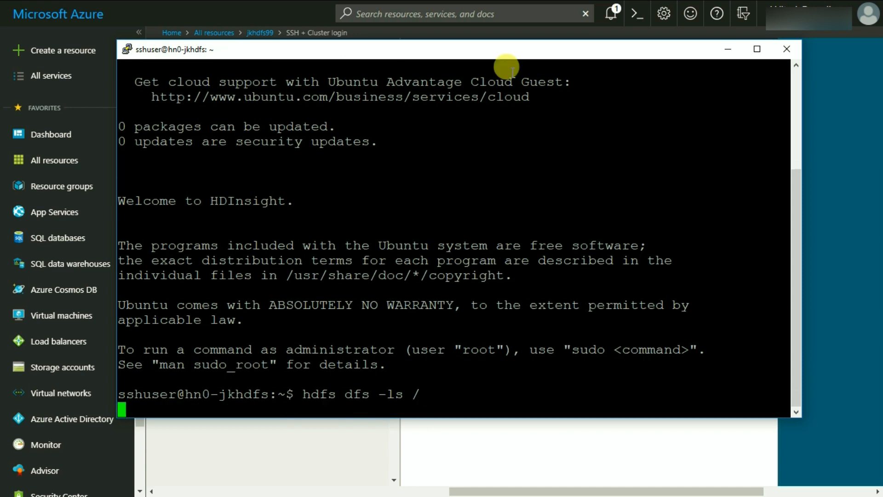
key(Return)
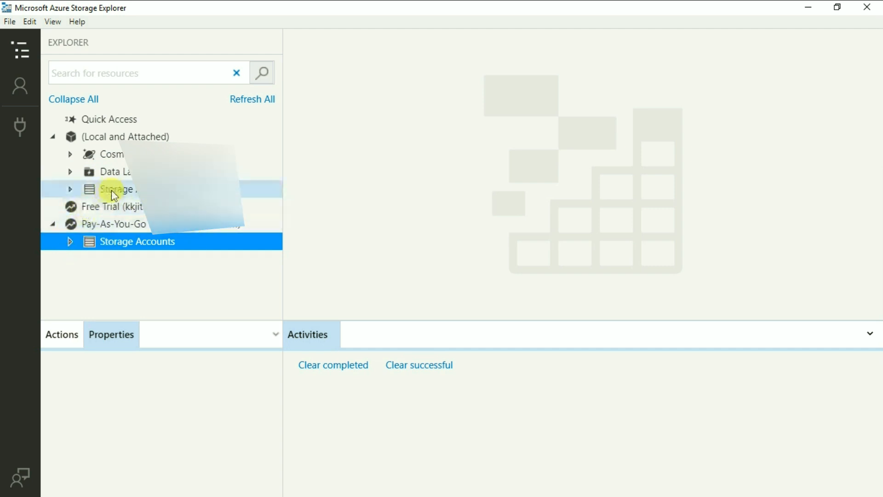
click(71, 242)
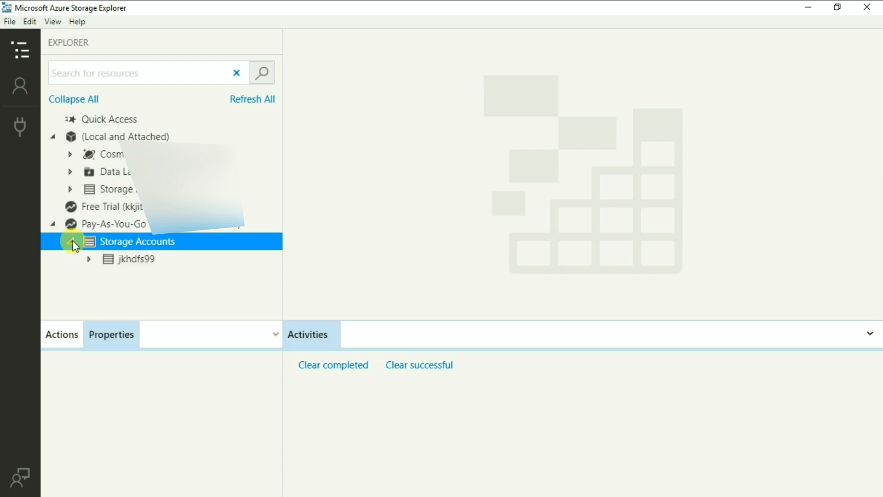
click(88, 259)
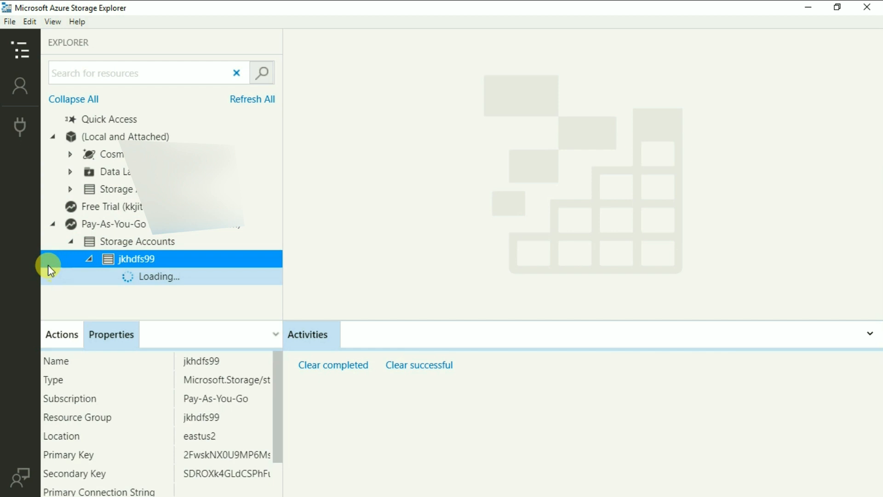
click(108, 276)
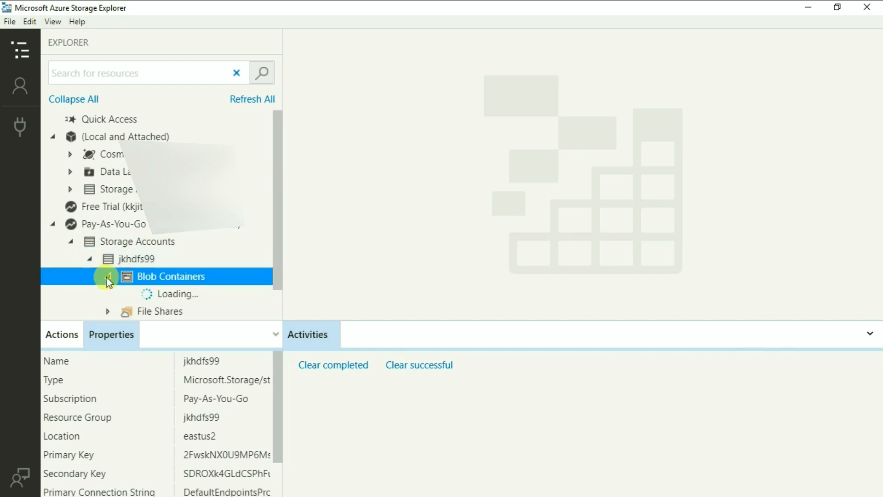
scroll(148, 243, down, 1)
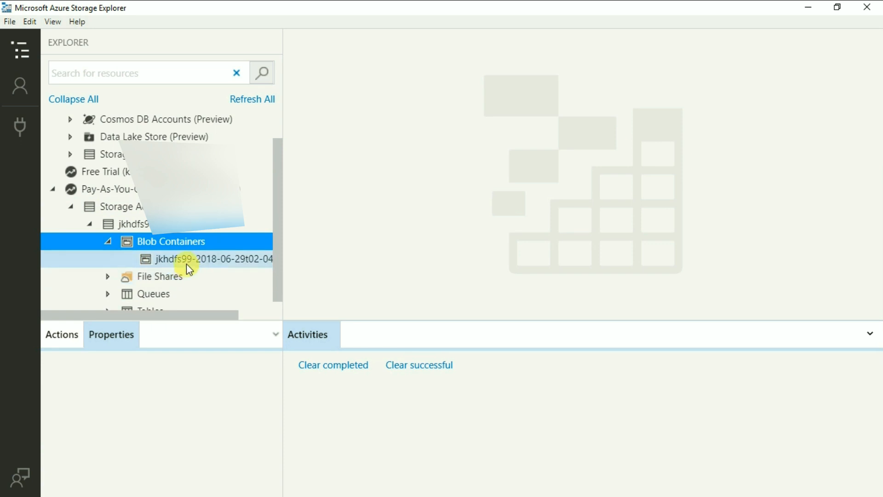
click(186, 261)
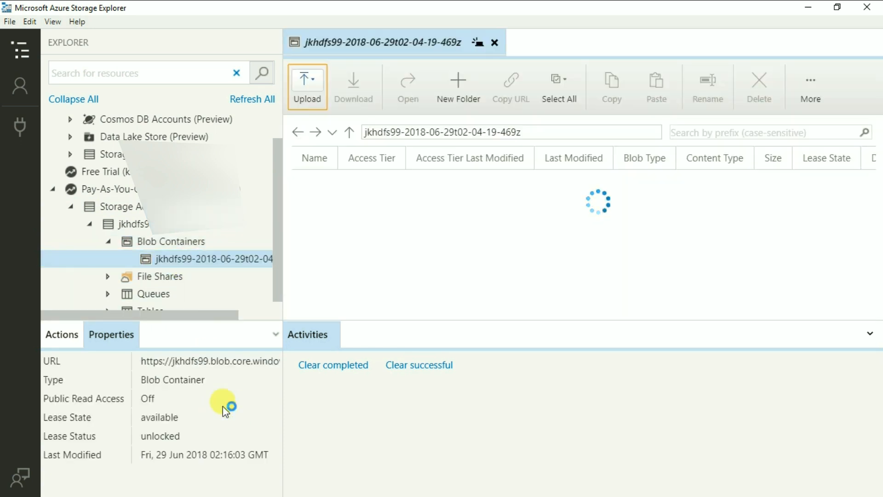
click(376, 185)
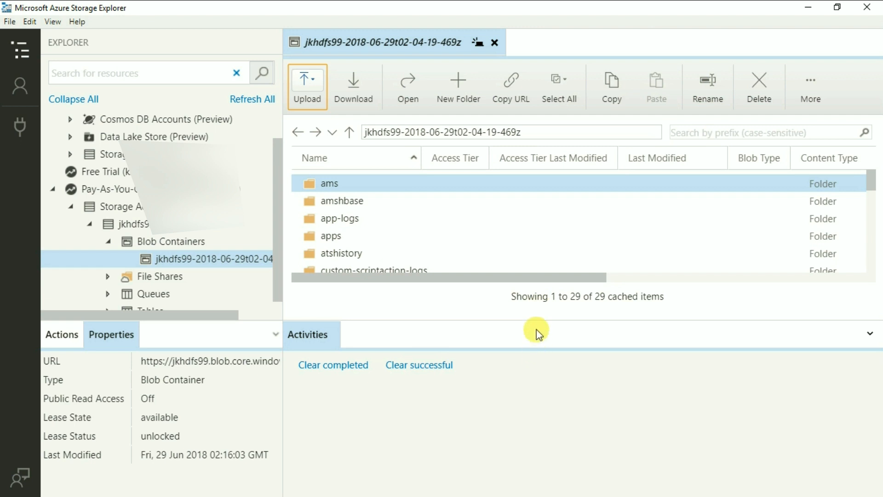
drag(537, 320, 548, 390)
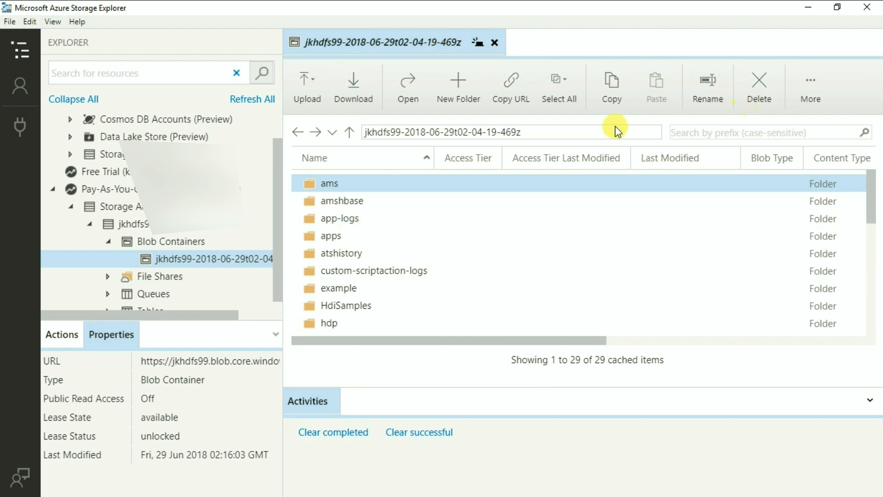
Choose hoteldata.txt from the computer as the file to upload
click(305, 83)
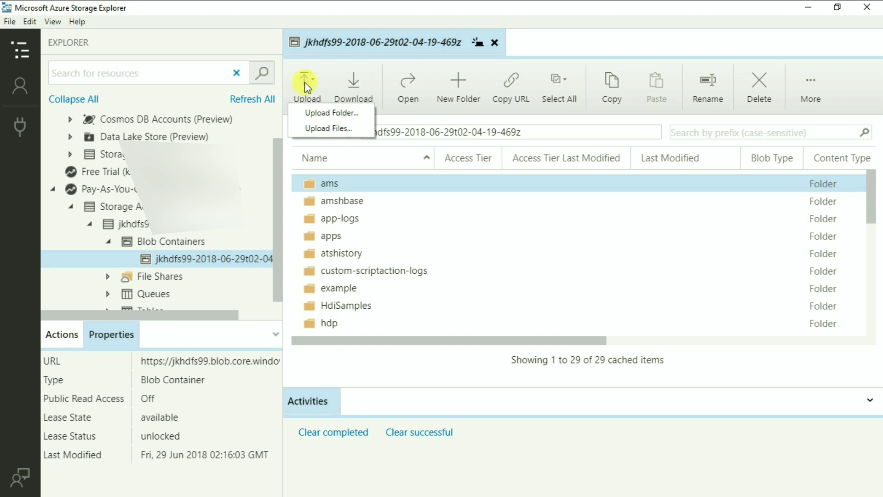
click(322, 129)
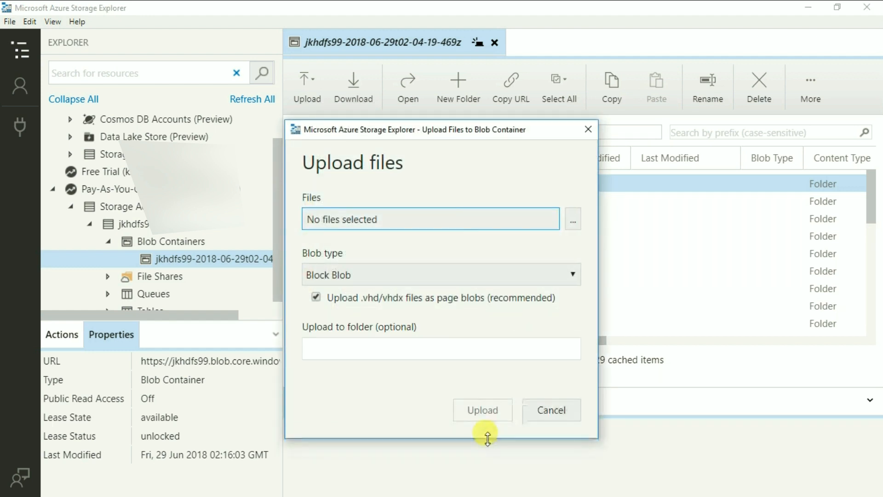
click(574, 220)
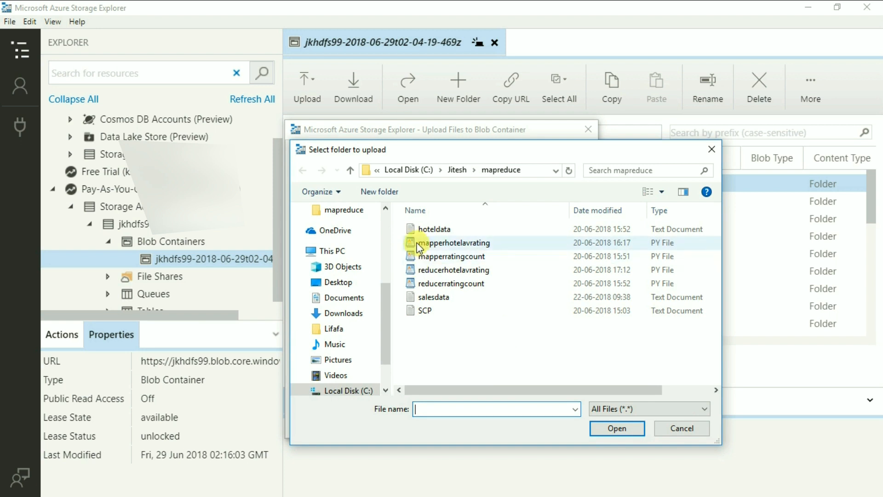
click(424, 229)
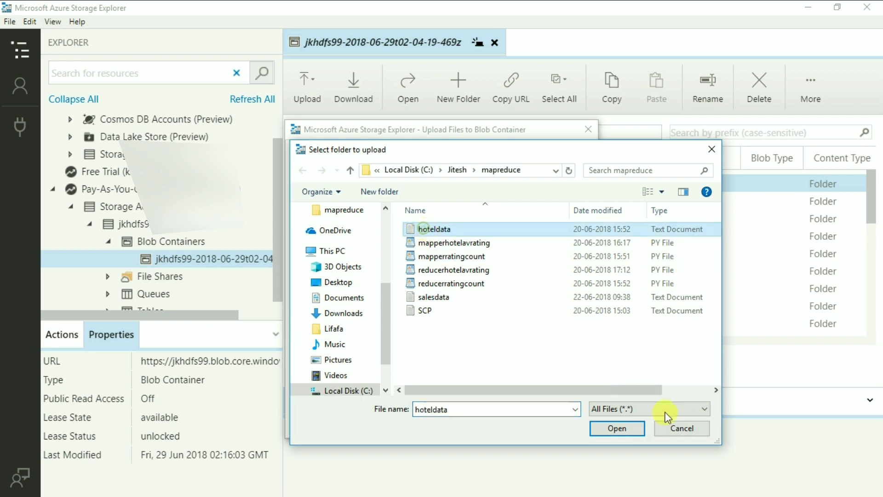
click(617, 428)
Upload the file into a new hotel destination folder in the container
click(442, 349)
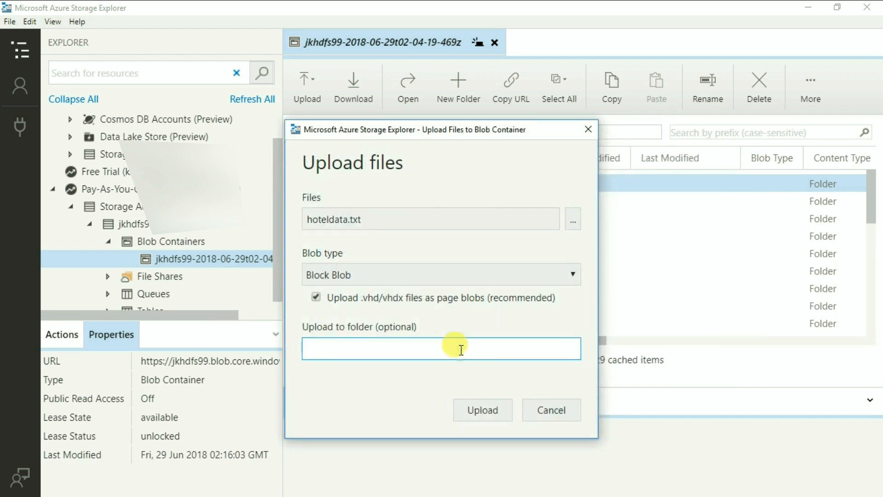
text(hotel)
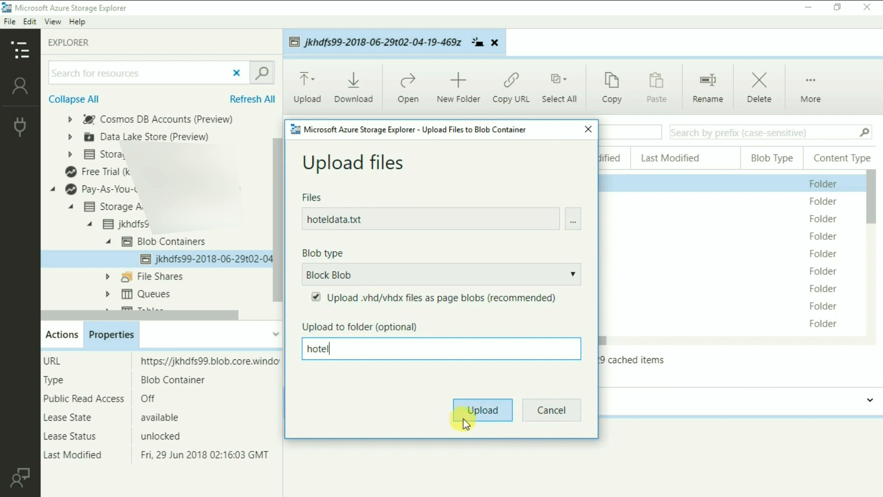
click(483, 409)
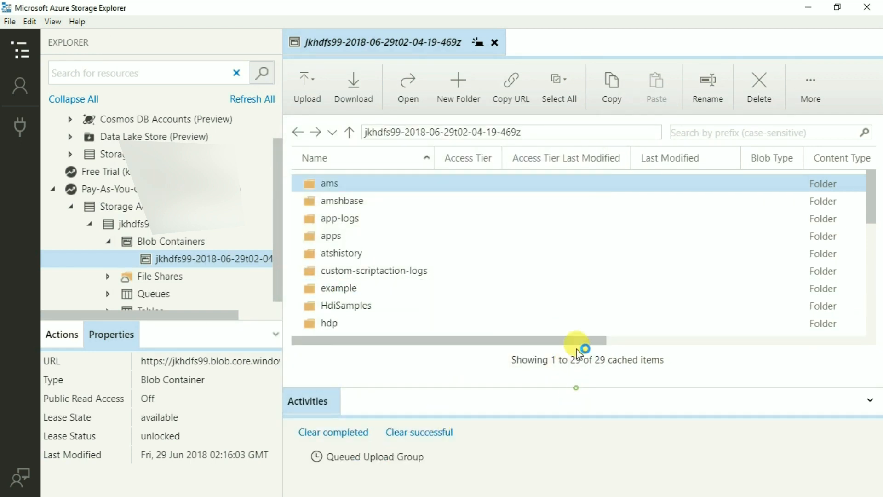
Resize the panes and select the new hotel folder in the container listing
drag(576, 385, 580, 303)
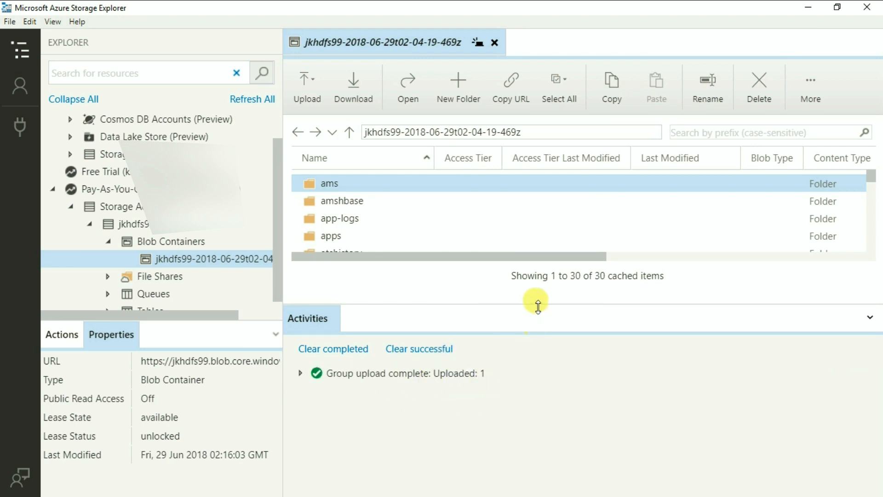
drag(537, 304, 547, 381)
scroll(446, 267, down, 3)
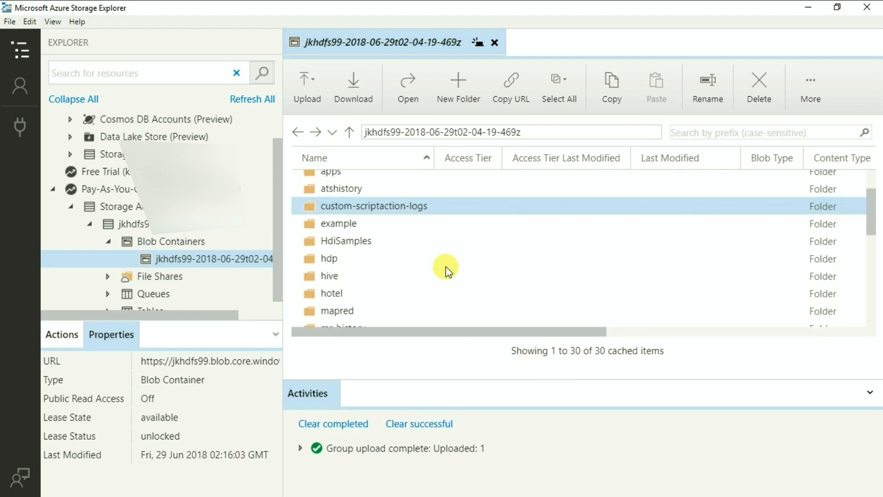
click(348, 296)
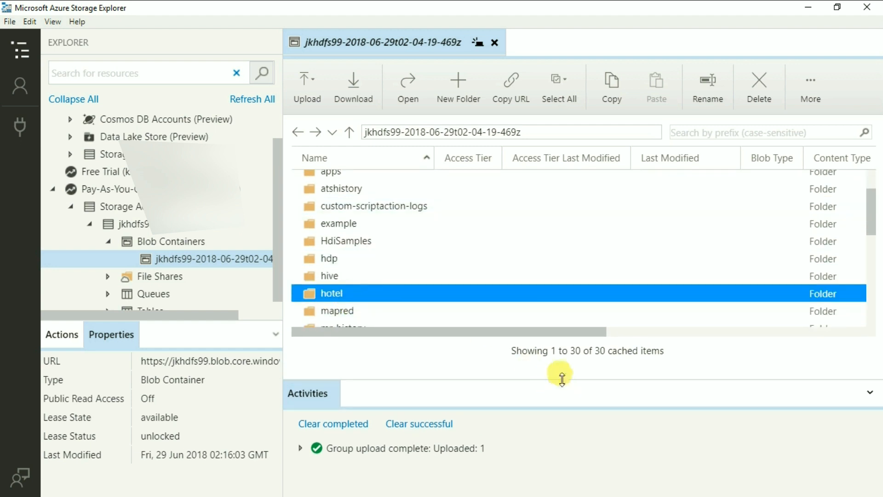
drag(562, 378, 562, 411)
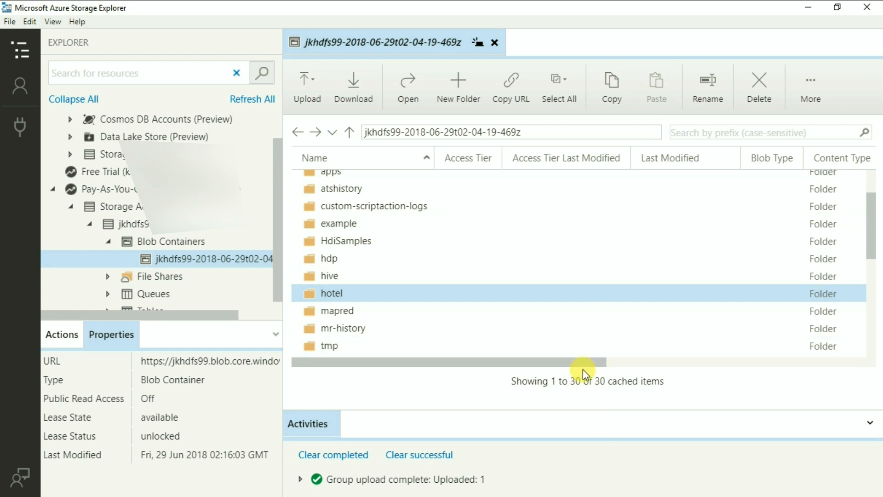
Clear the terminal and rerun hdfs dfs -ls / to confirm /hotel among 16 root items
key(alt+Tab)
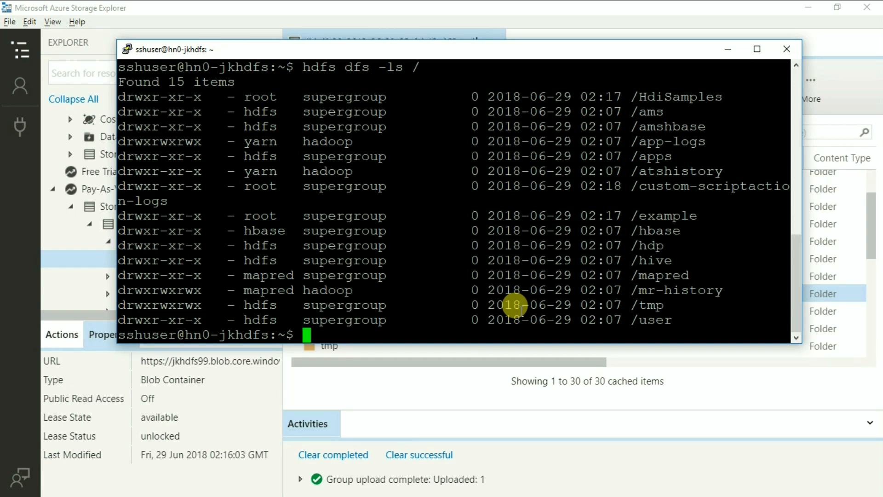
text(clear)
key(Return)
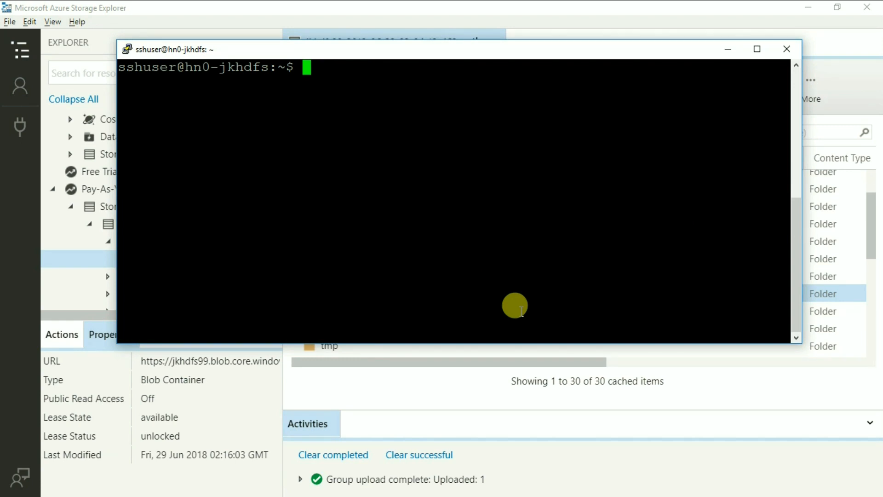
text(clear)
key(Up)
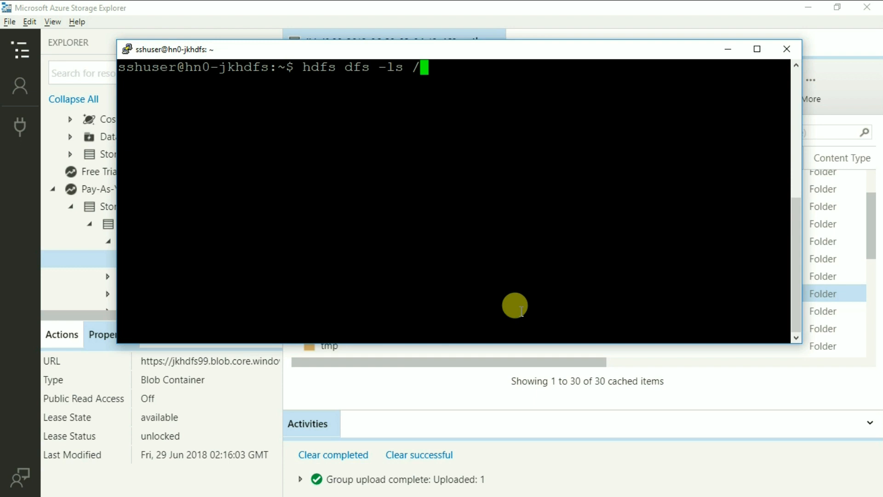
key(Return)
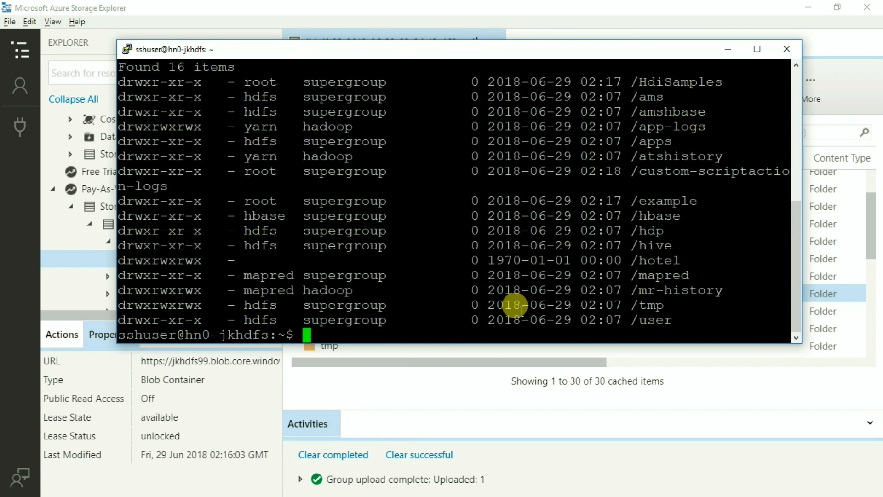
drag(625, 260, 680, 261)
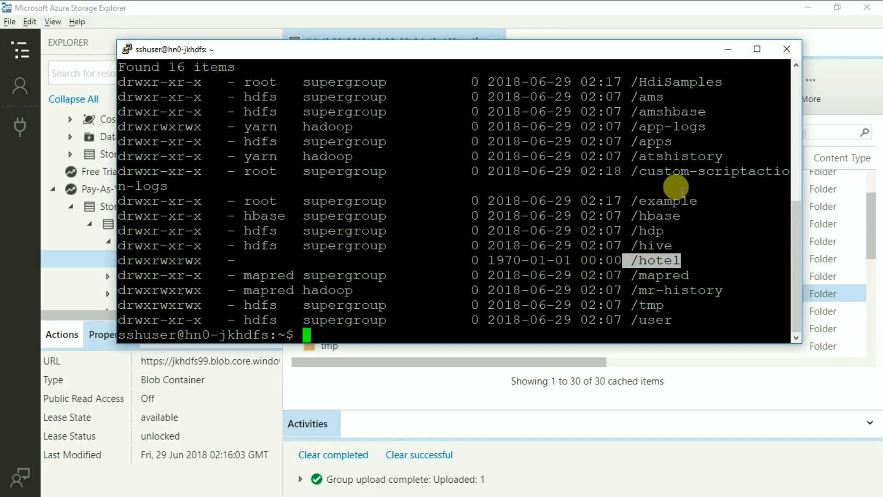
click(693, 218)
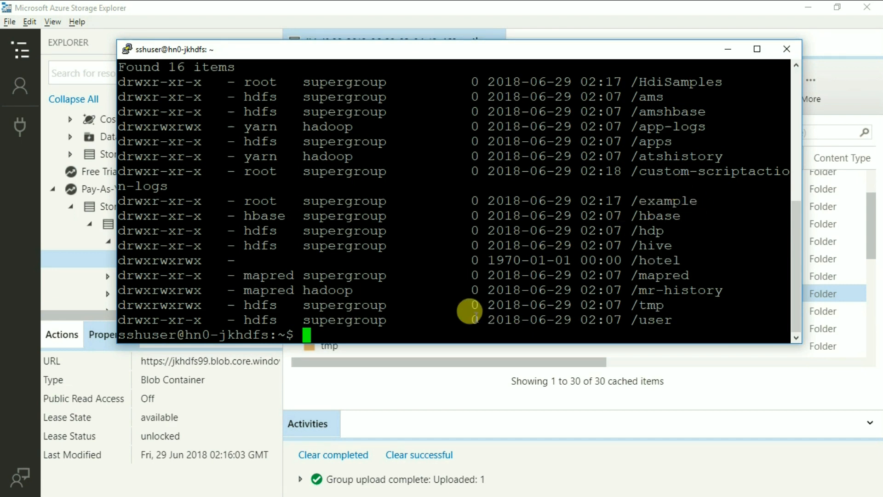
Run hdfs dfs -ls /hotel to show hoteldata.txt (56551 bytes) inside it
key(Up)
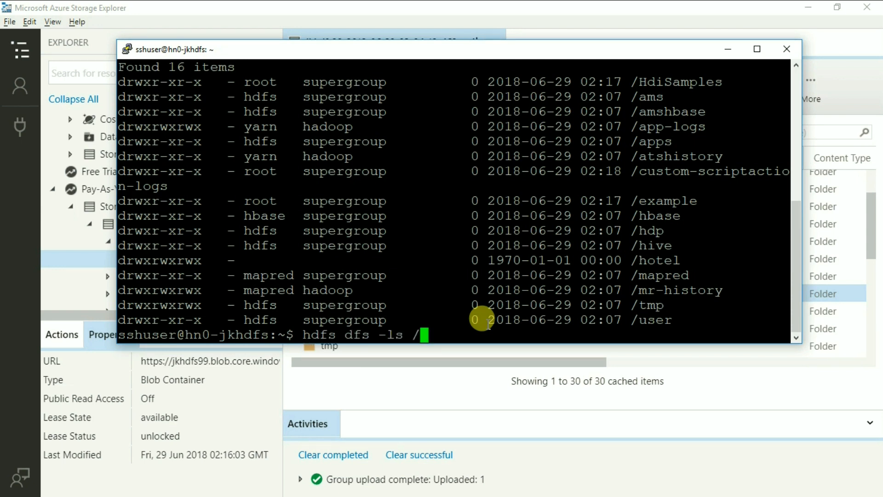
text(hotel)
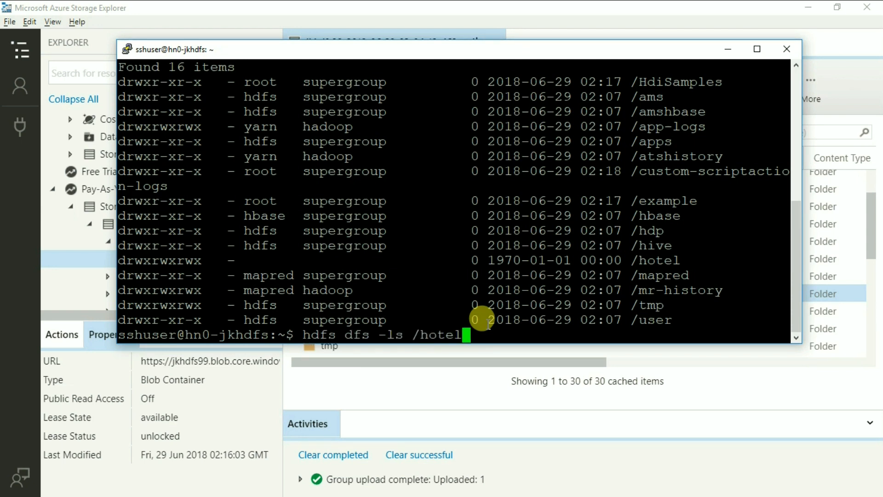
key(Return)
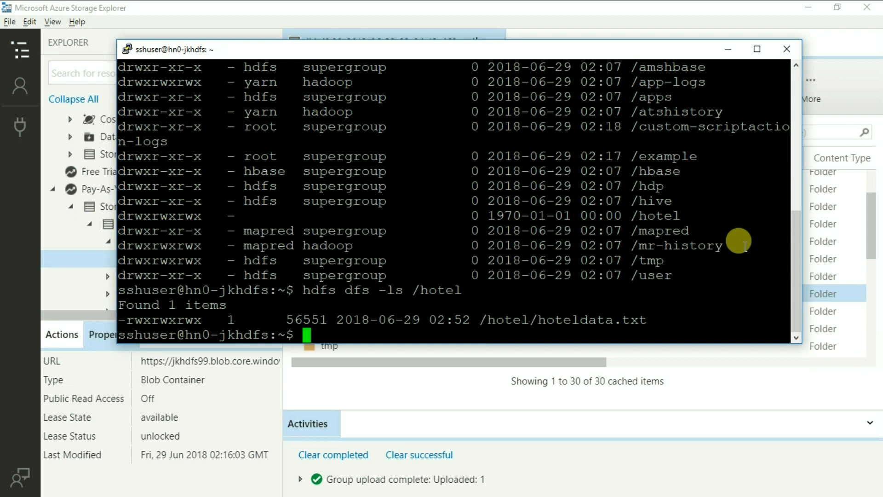
Run hdfs dfs -text on /hotel/hoteldata.txt to print the hotel booking rows
key(Up)
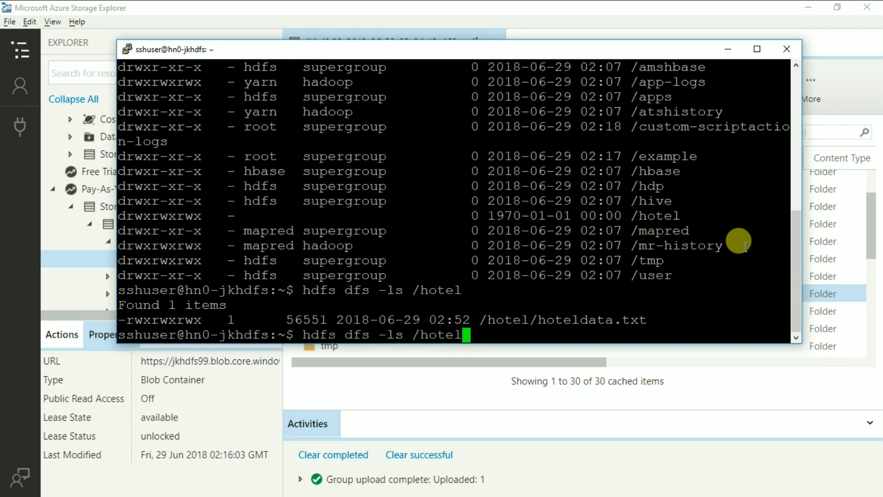
key(Left)
key(Left)
key(Left)
key(Left)
key(Left)
key(Left)
key(Left)
key(Delete)
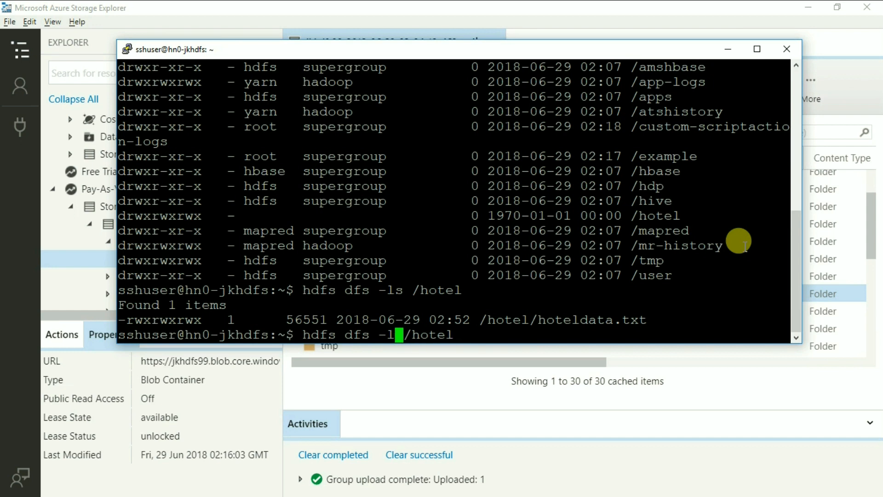
key(BackSpace)
text(text)
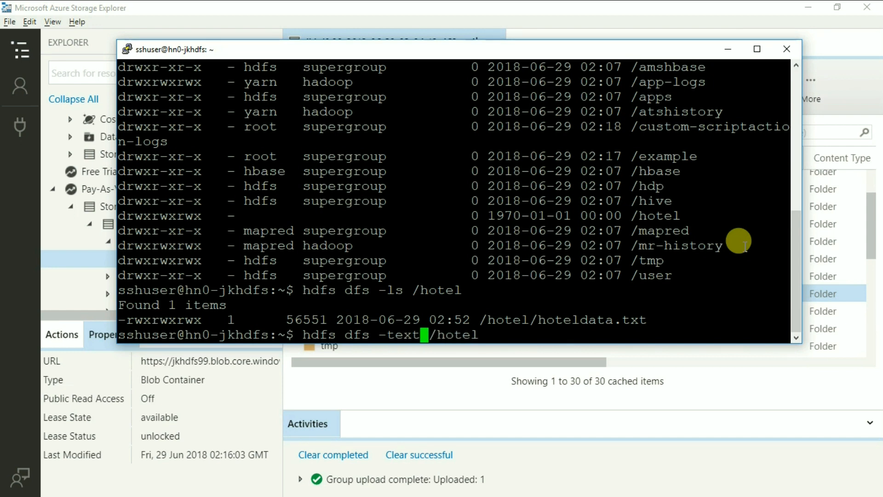
key(End)
text(/ho)
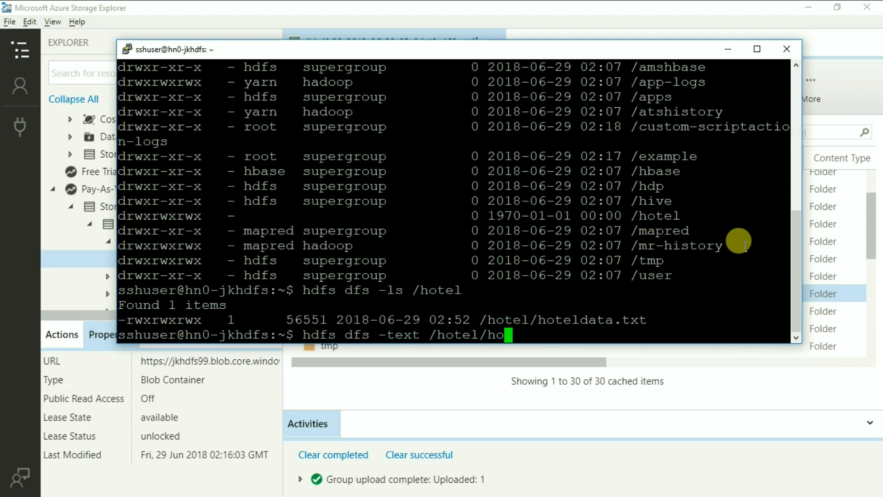
text(teldata)
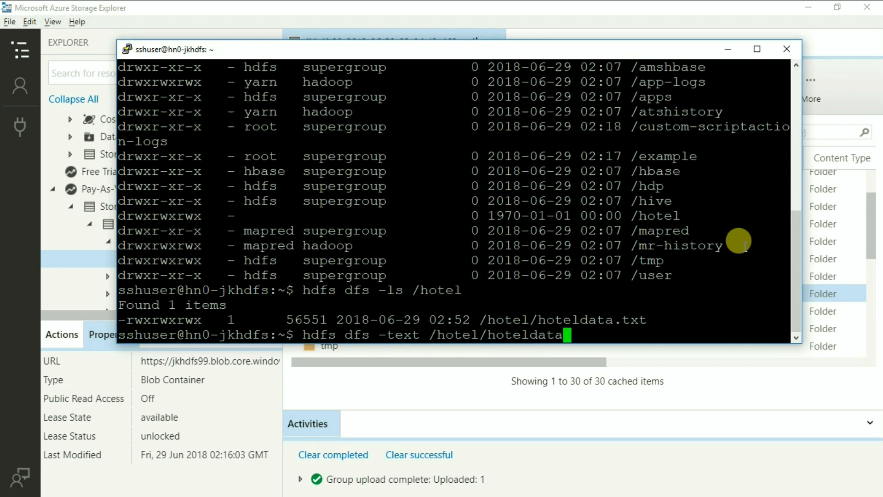
text(.txt)
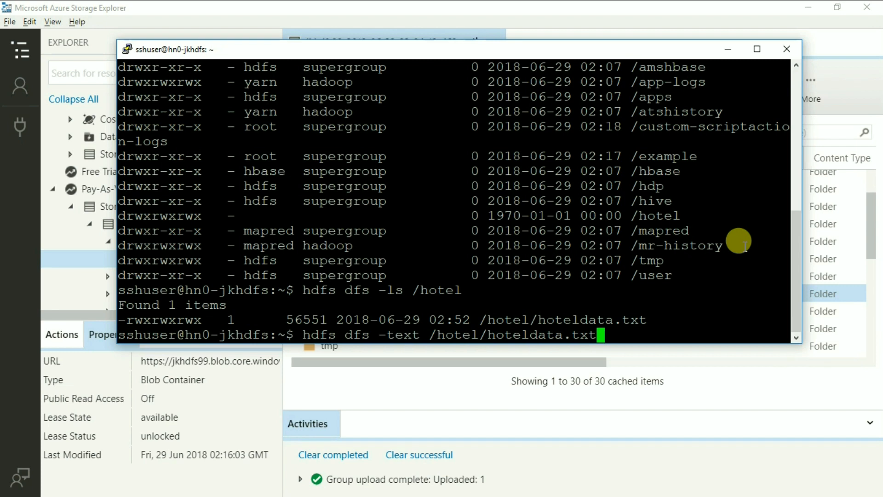
key(Return)
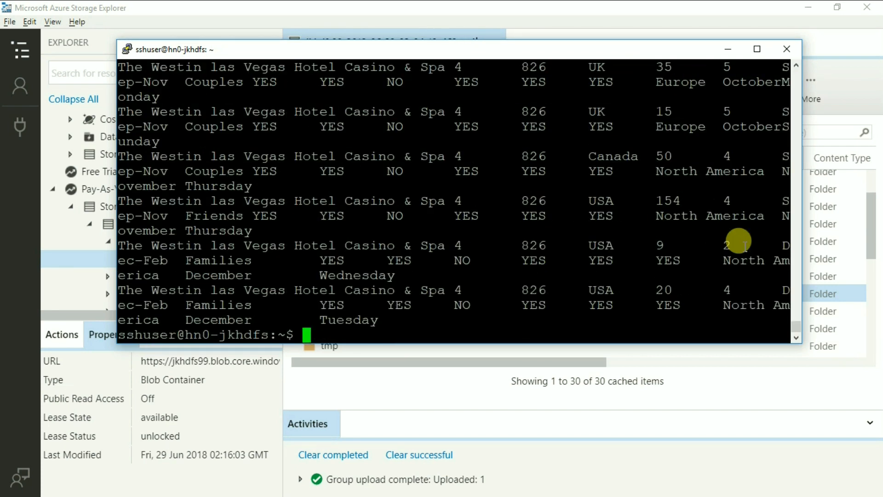
scroll(720, 185, up, 5)
scroll(720, 185, up, 5)
scroll(720, 185, up, 5)
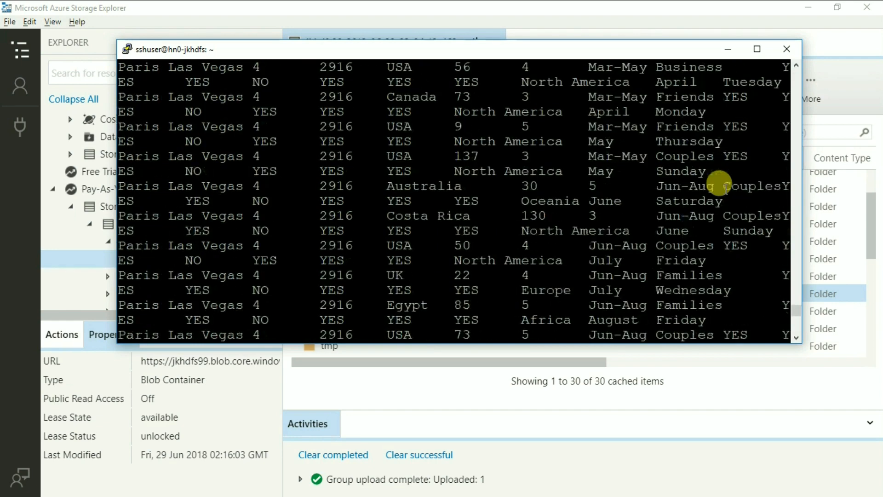
scroll(720, 186, up, 5)
scroll(720, 185, up, 5)
scroll(720, 185, down, 3)
scroll(720, 185, down, 3)
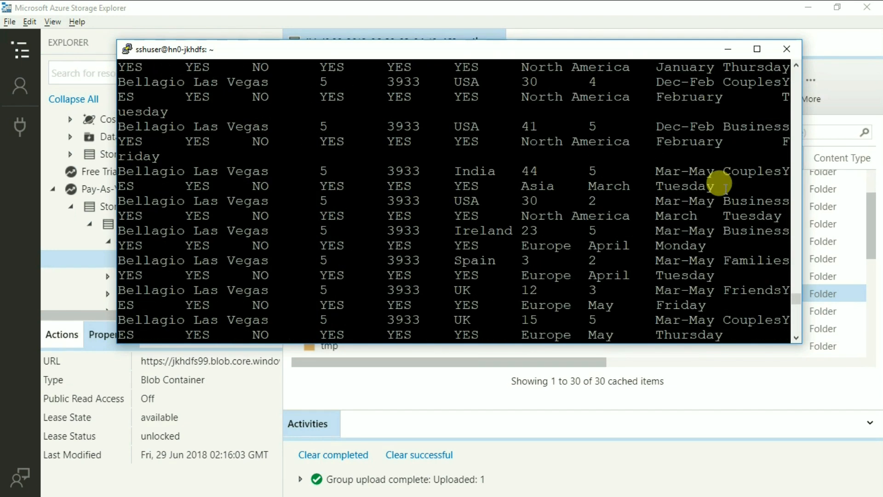
scroll(720, 185, down, 5)
scroll(720, 185, down, 5)
scroll(720, 185, down, 5)
scroll(721, 185, down, 5)
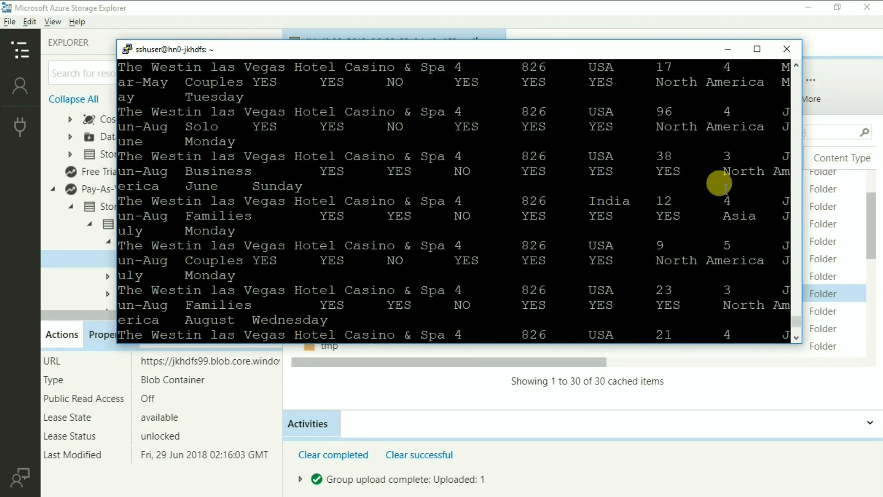
scroll(721, 185, down, 5)
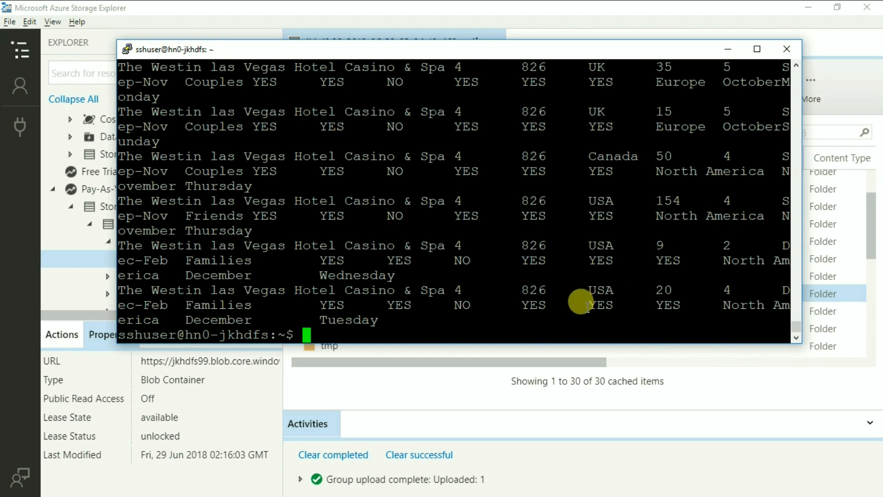